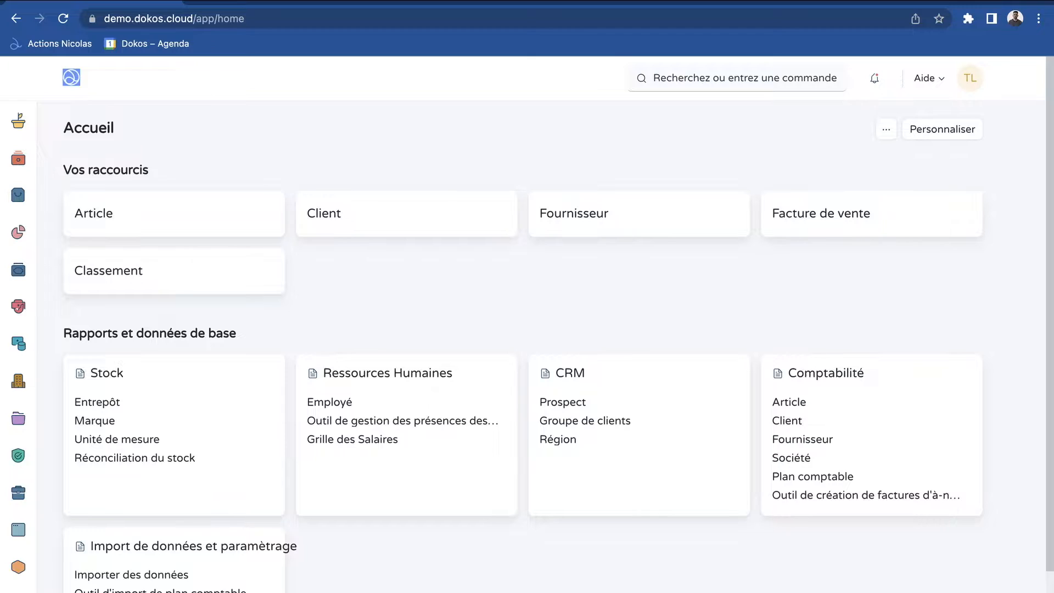
Open the project "Conception d'une DokoBoard Electrique" from the list of open projects in the Projets workspace
mouse_move(49, 231)
left_click(55, 418)
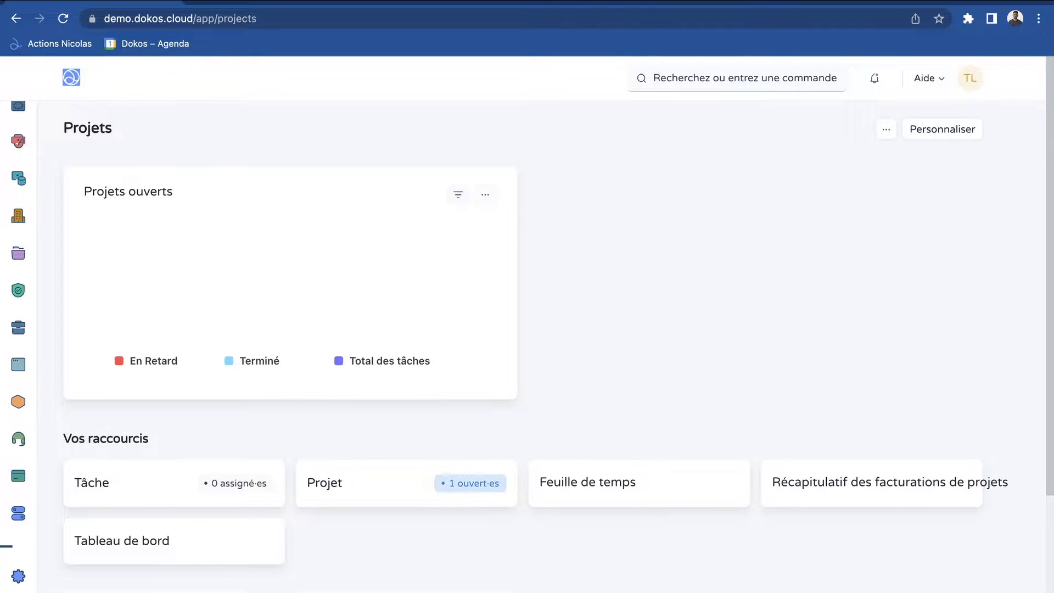
scroll(541, 341, "down", 1)
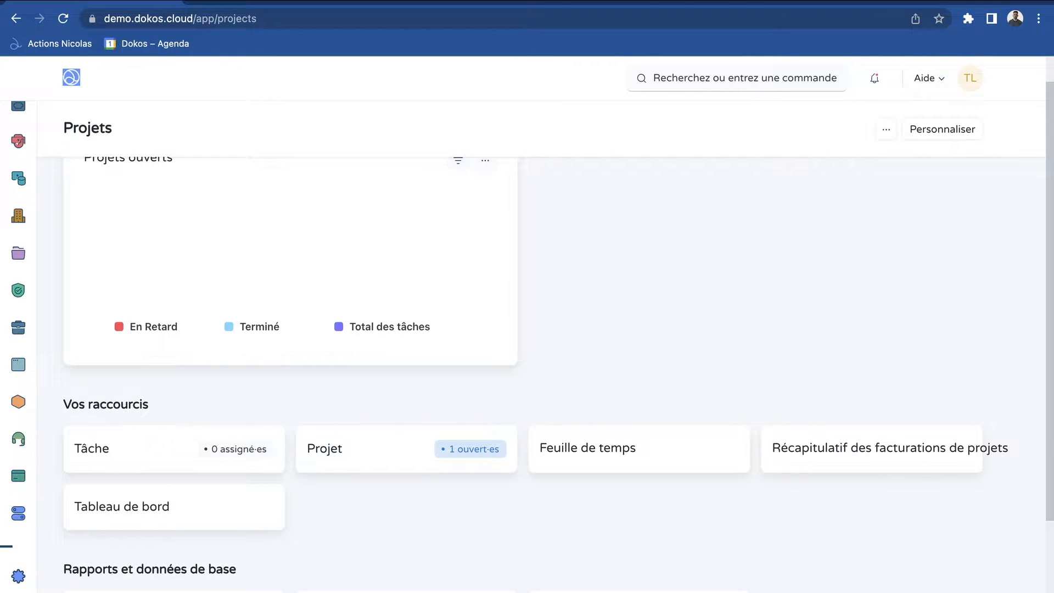
scroll(540, 340, "down", 3)
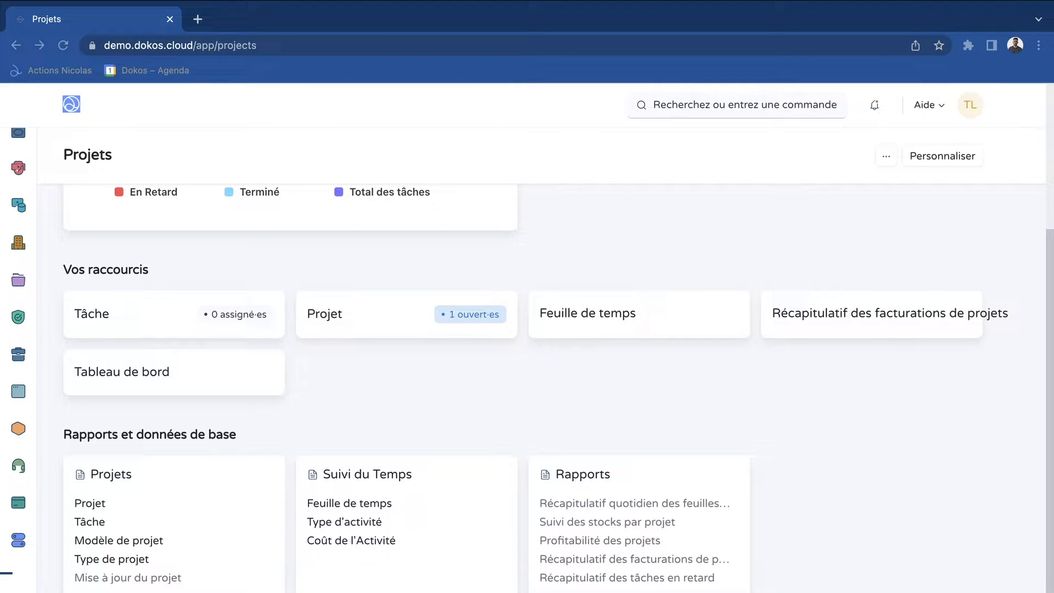
left_click(91, 426)
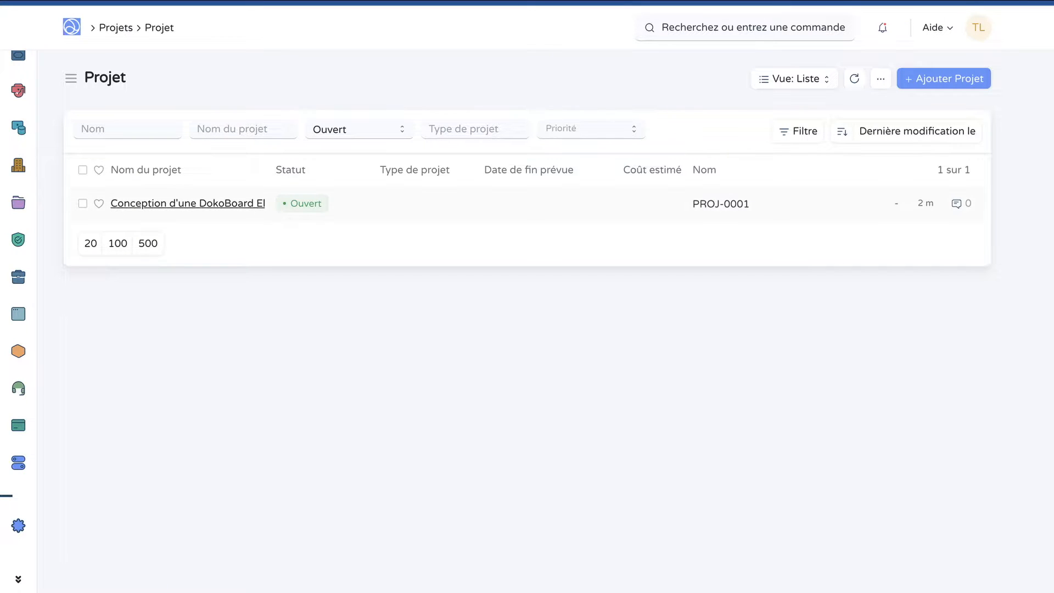
left_click(187, 203)
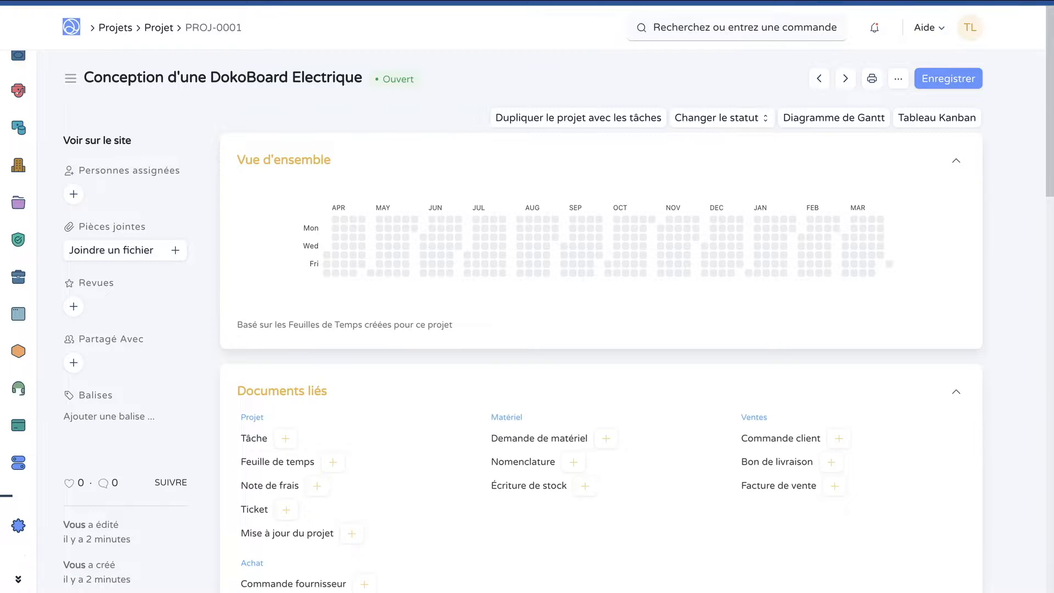
Create a new purchase invoice from the project's linked purchasing documents
scroll(278, 322, "down", 3)
scroll(277, 321, "down", 2)
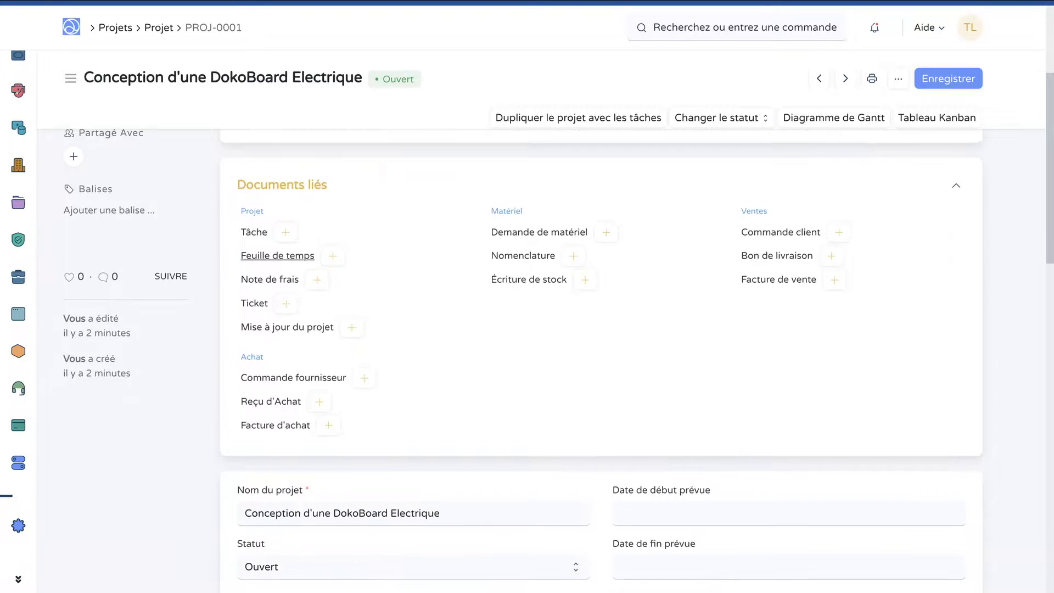
scroll(277, 321, "up", 1)
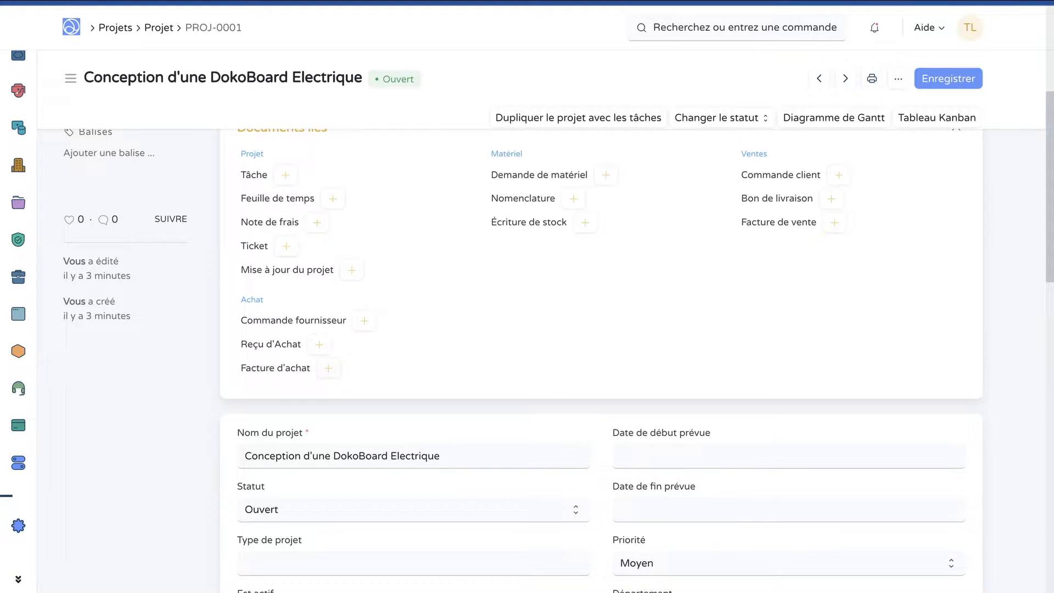
left_click(328, 368)
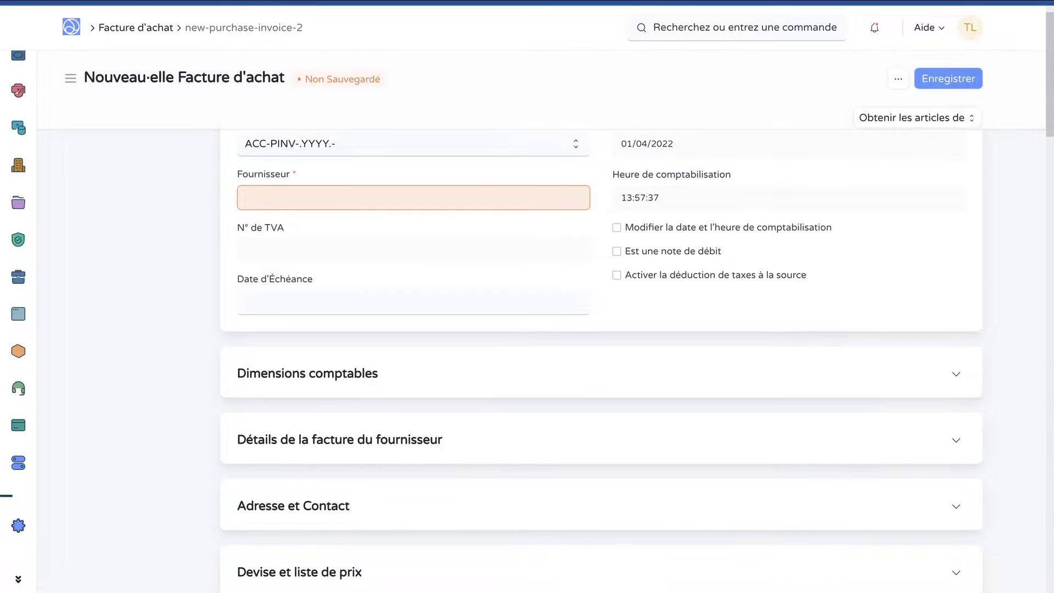
Set the invoice's supplier to Electric Doko and expand the Dimensions comptables section to check its linked project
scroll(602, 363, "down", 1)
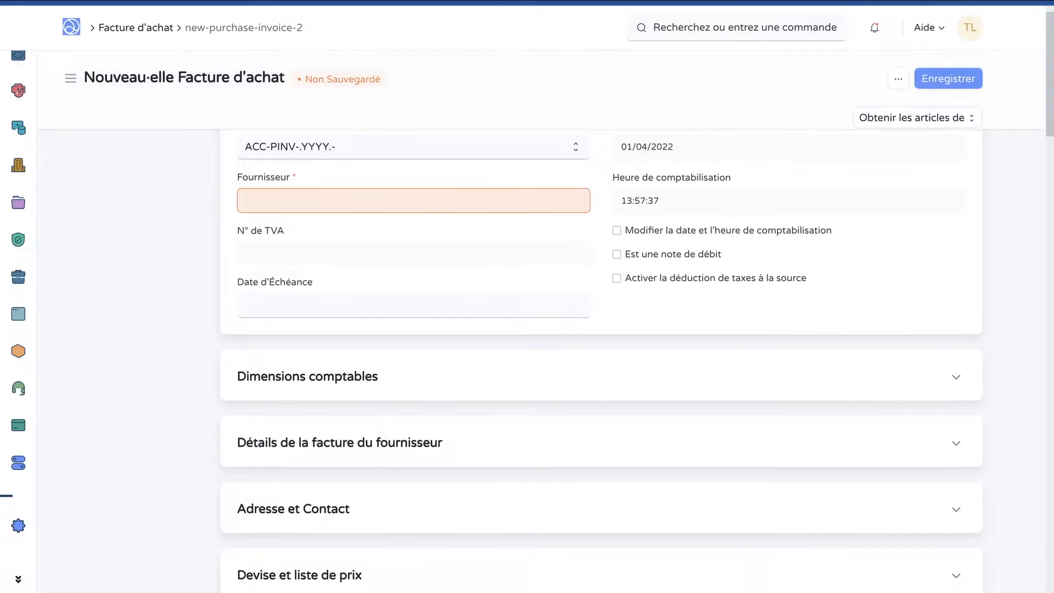
scroll(601, 363, "up", 1)
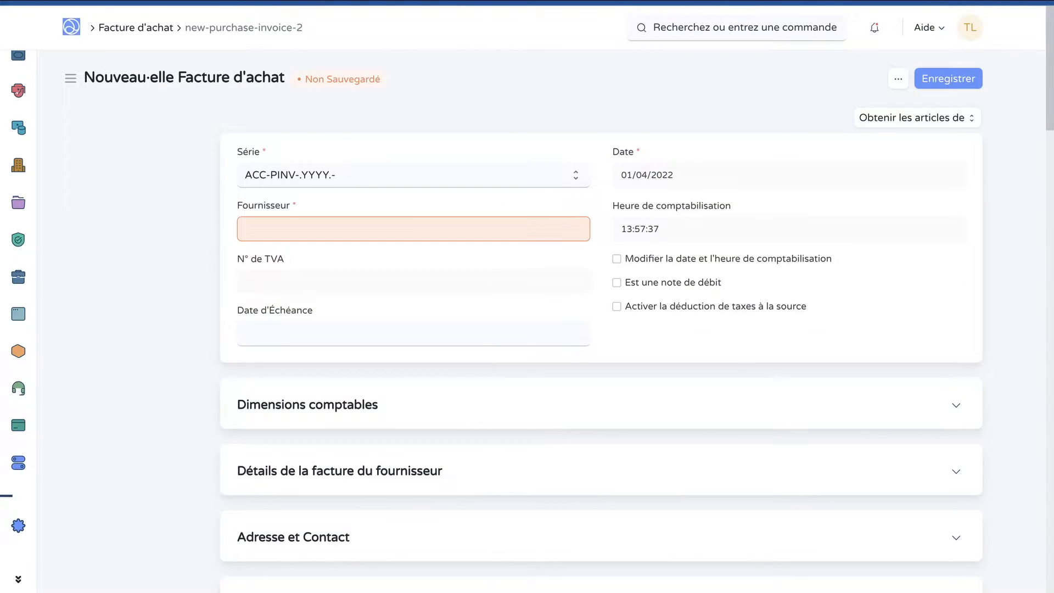
scroll(601, 362, "down", 2)
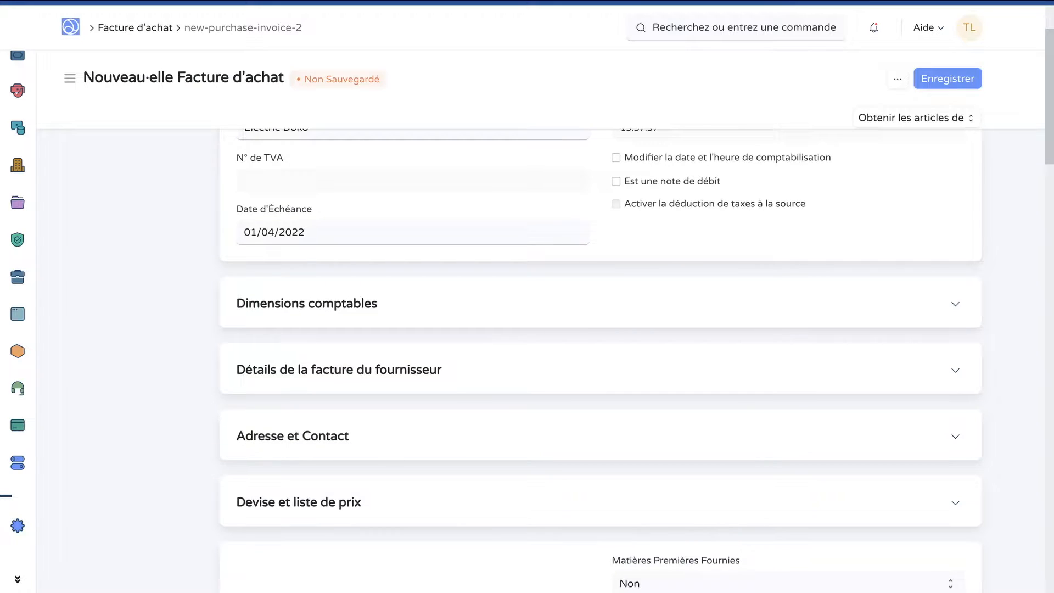
left_click(307, 304)
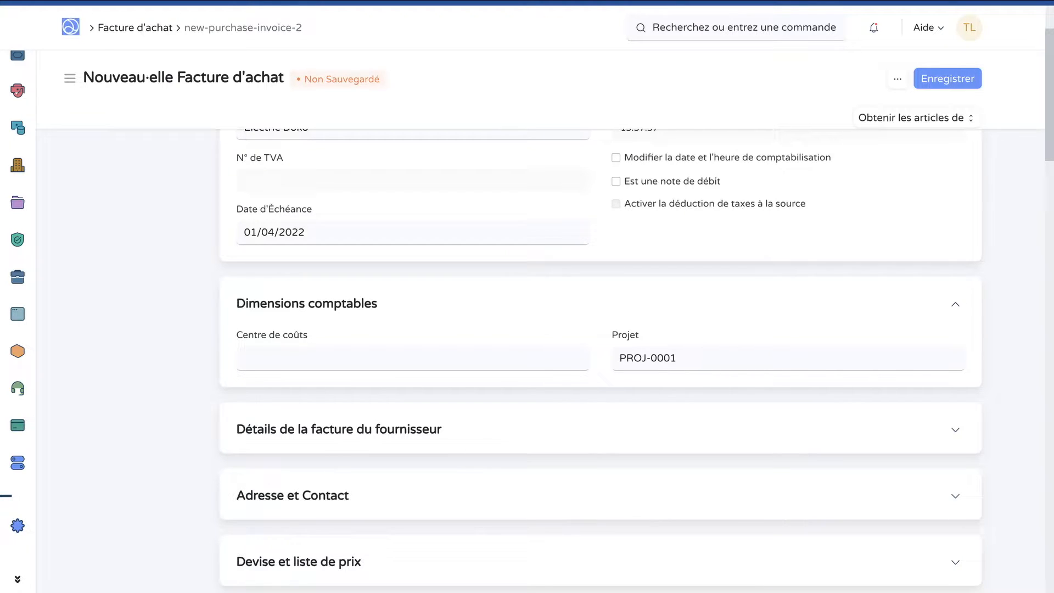
scroll(600, 357, "down", 1)
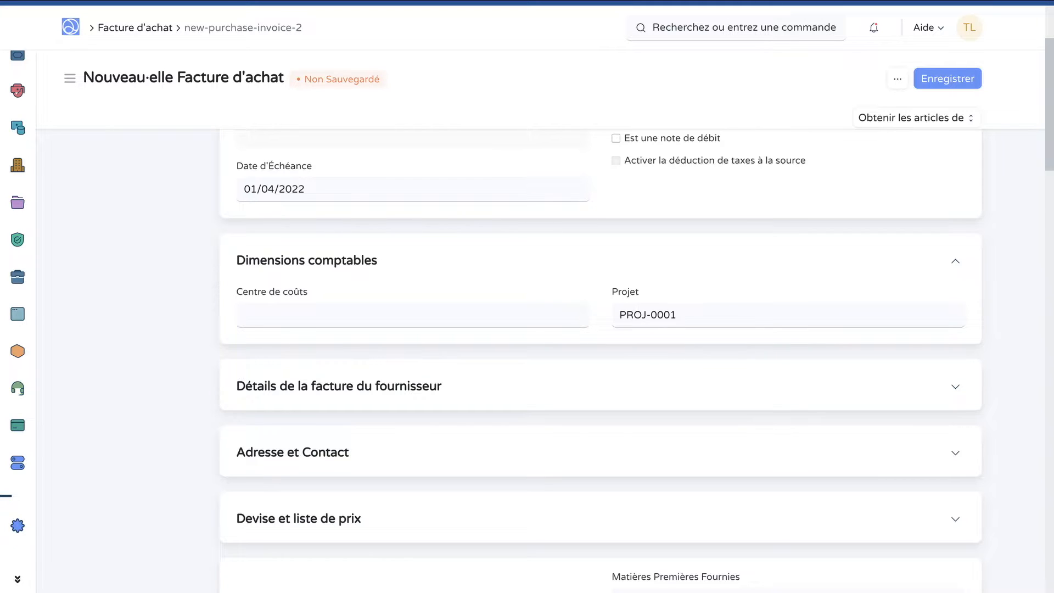
left_click(679, 315)
Fill the first invoice line with the article Composants électroniques, quantity 10 and unit price 2
scroll(601, 384, "down", 8)
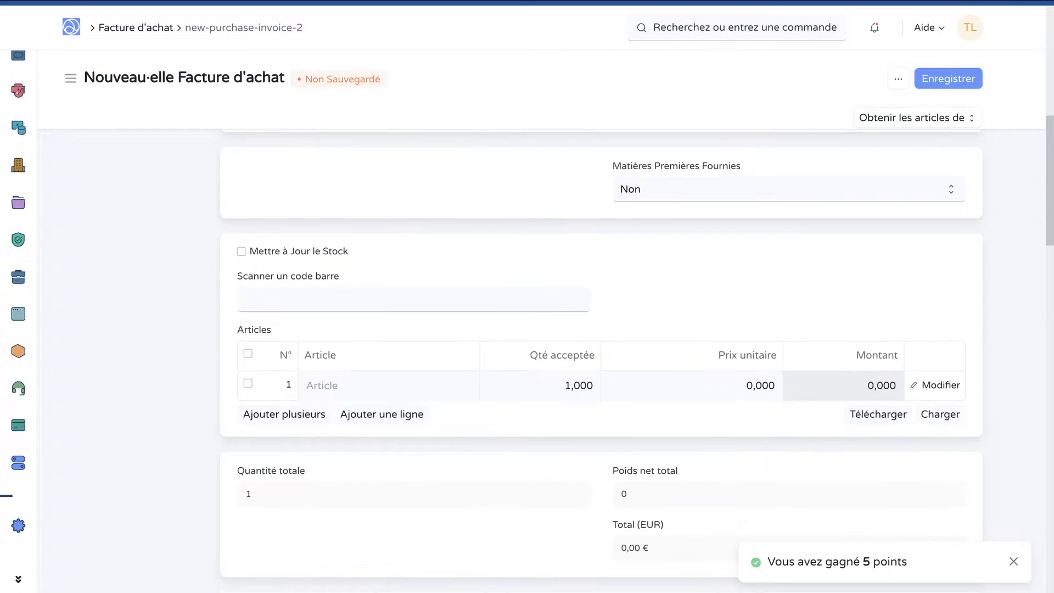
left_click(330, 385)
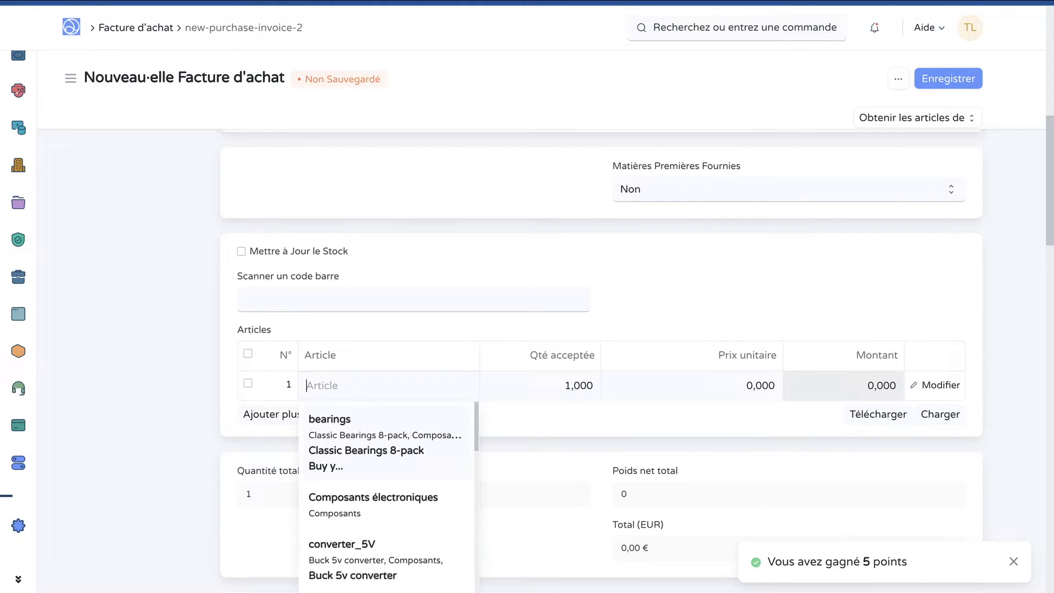
type("composant")
key("Return")
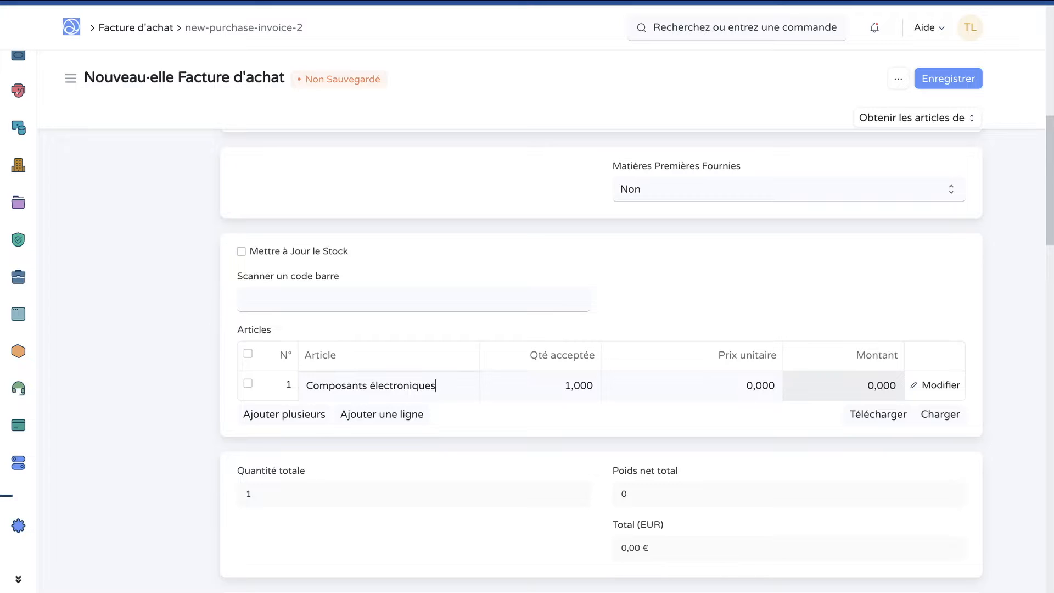
scroll(548, 306, "down", 2)
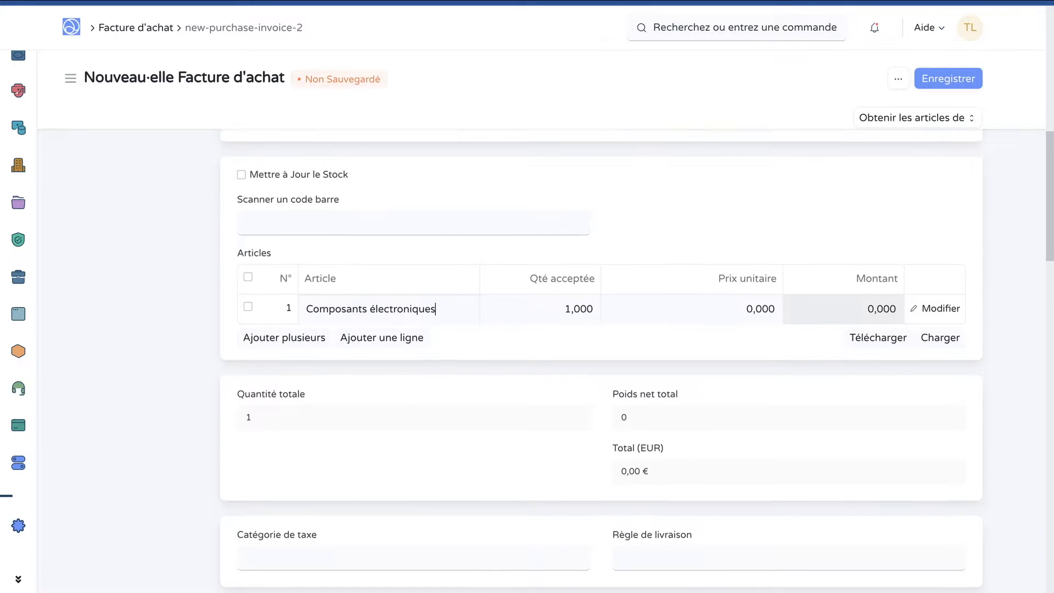
left_click(548, 305)
type("10")
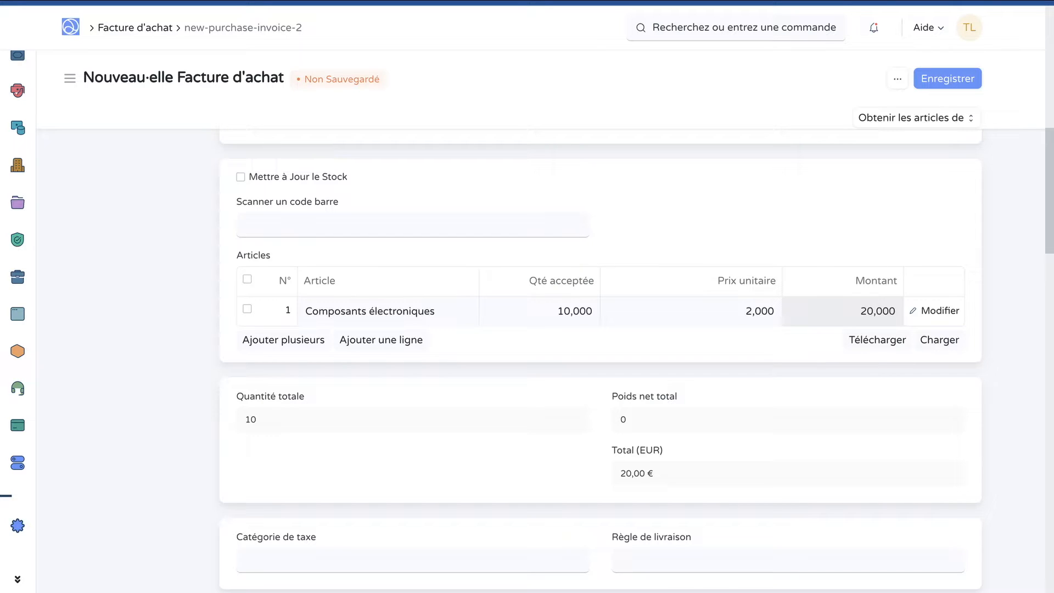
Inspect the project assigned in the accounting dimensions of the first invoice line, then close the line details
left_click(935, 310)
scroll(935, 311, "down", 6)
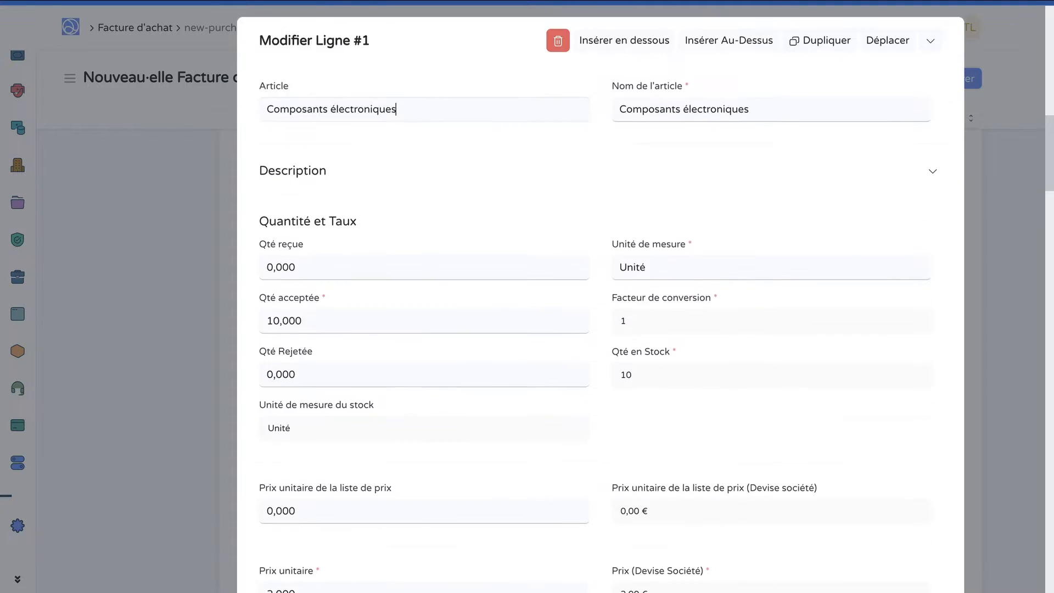
scroll(601, 299, "down", 15)
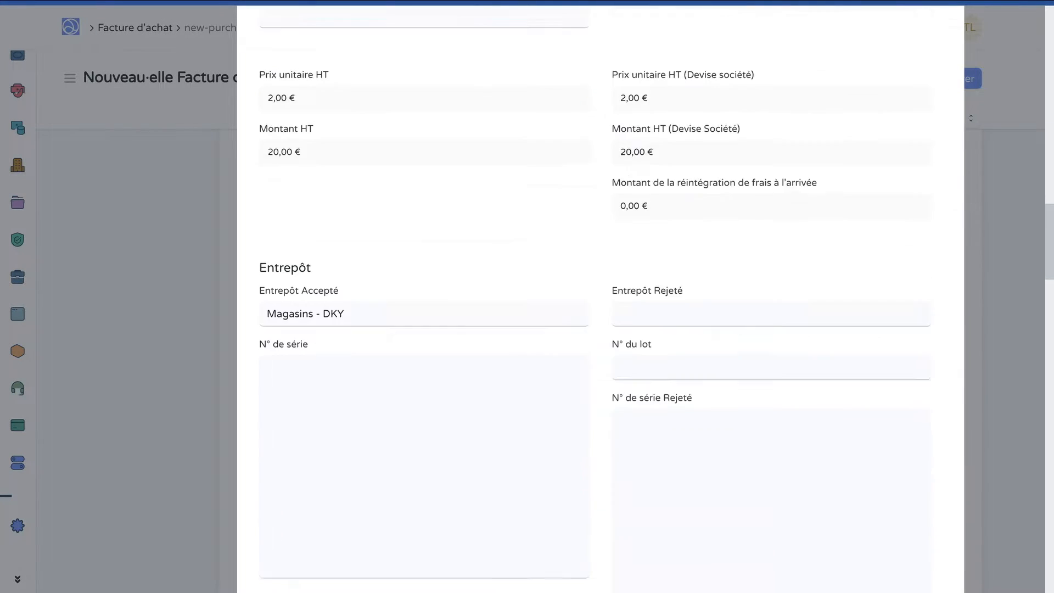
scroll(601, 299, "down", 7)
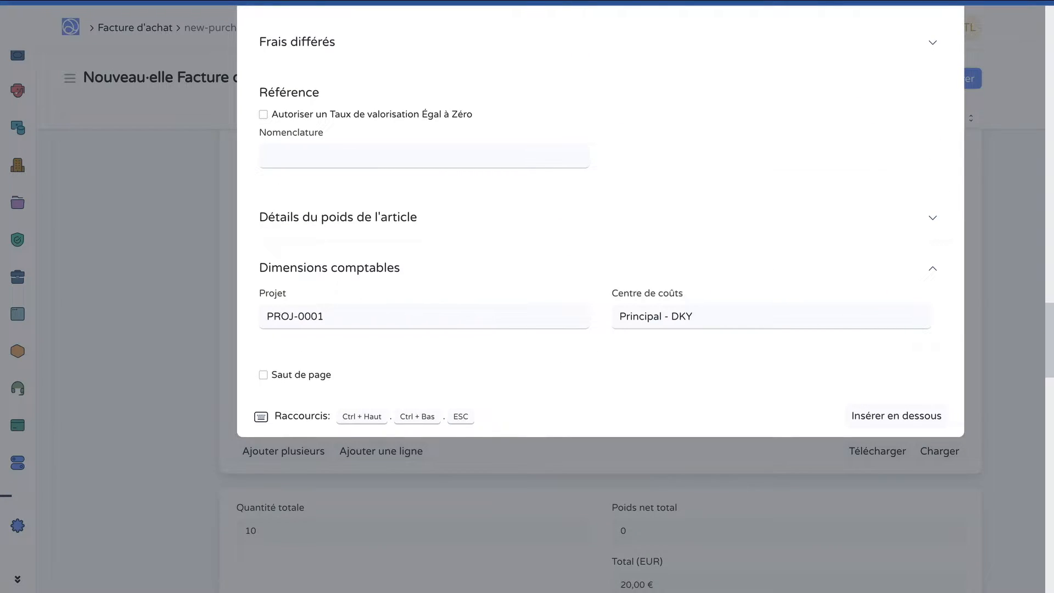
double_click(374, 317)
double_click(374, 317)
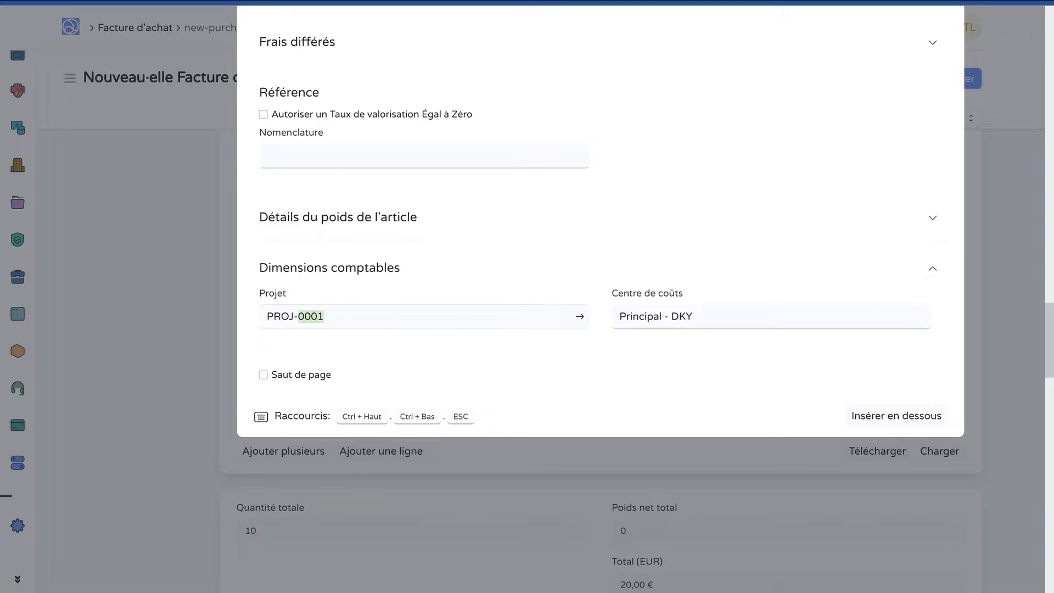
triple_click(365, 318)
key("Escape")
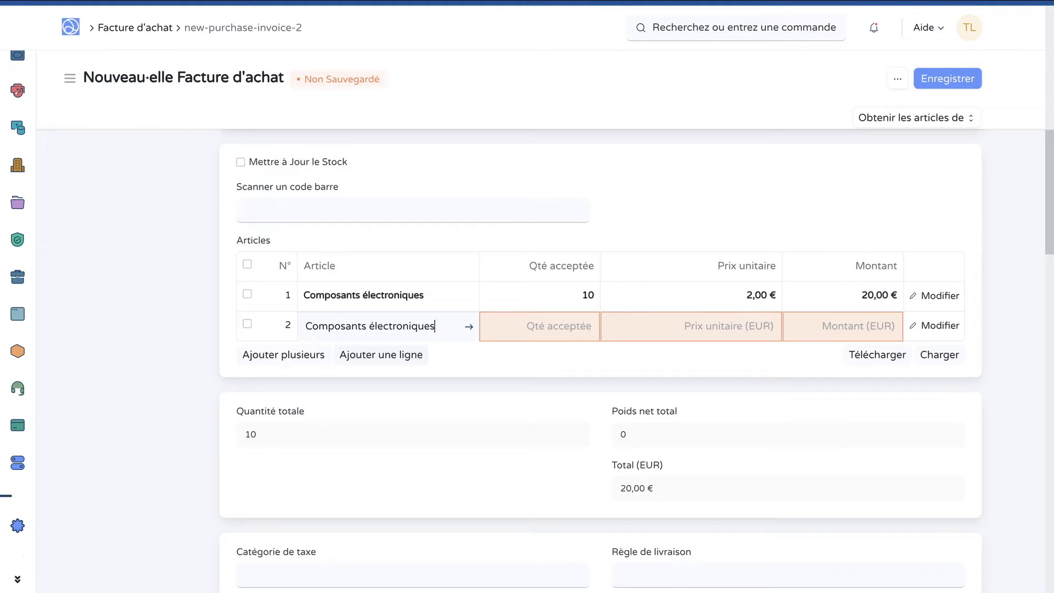
Add a second invoice line for Composants électroniques with an accepted quantity of 5
key("Tab")
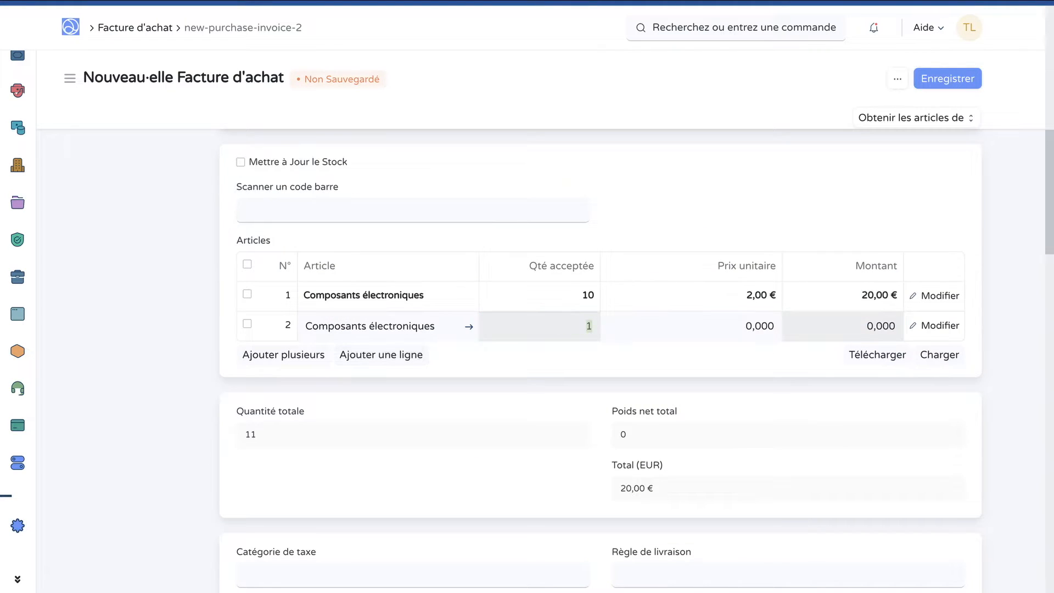
type("5")
key("Tab")
Set the project of the second invoice line to PROJ-0002 in its accounting dimensions
left_click(935, 325)
scroll(600, 296, "down", 15)
scroll(601, 297, "down", 3)
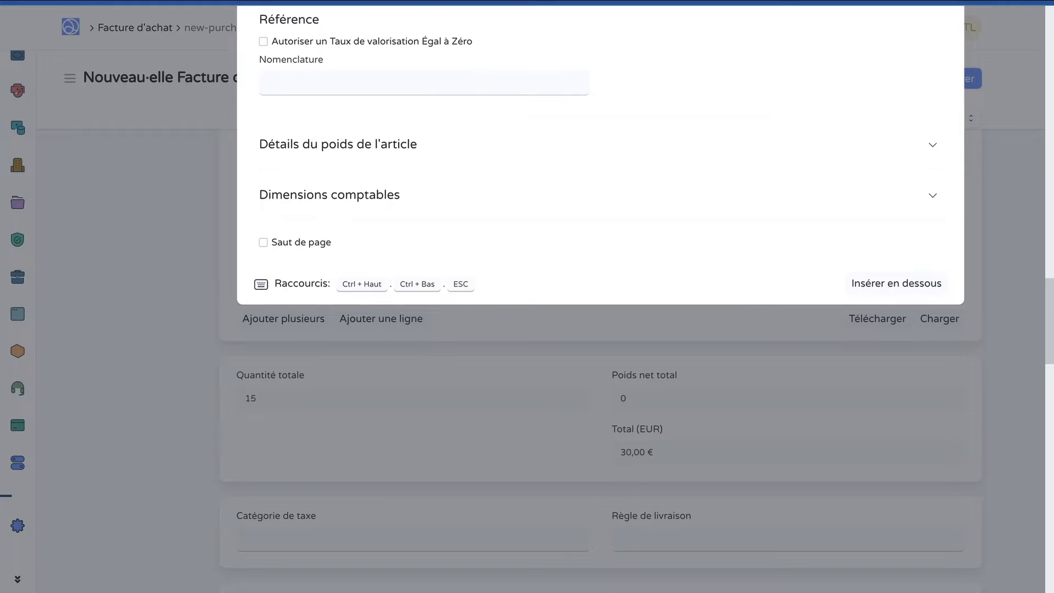
left_click(357, 195)
triple_click(360, 245)
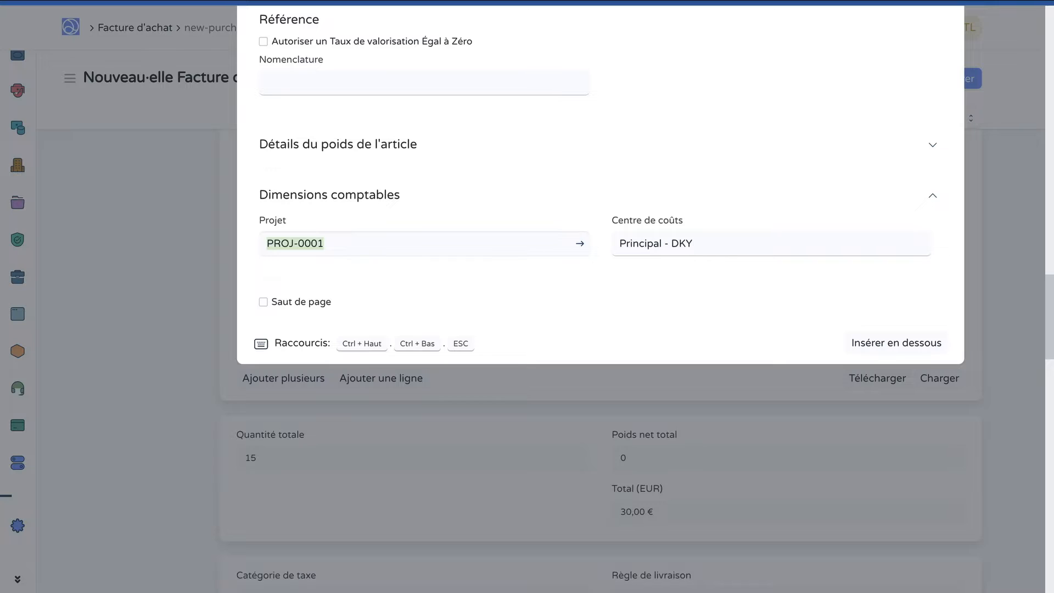
key("BackSpace")
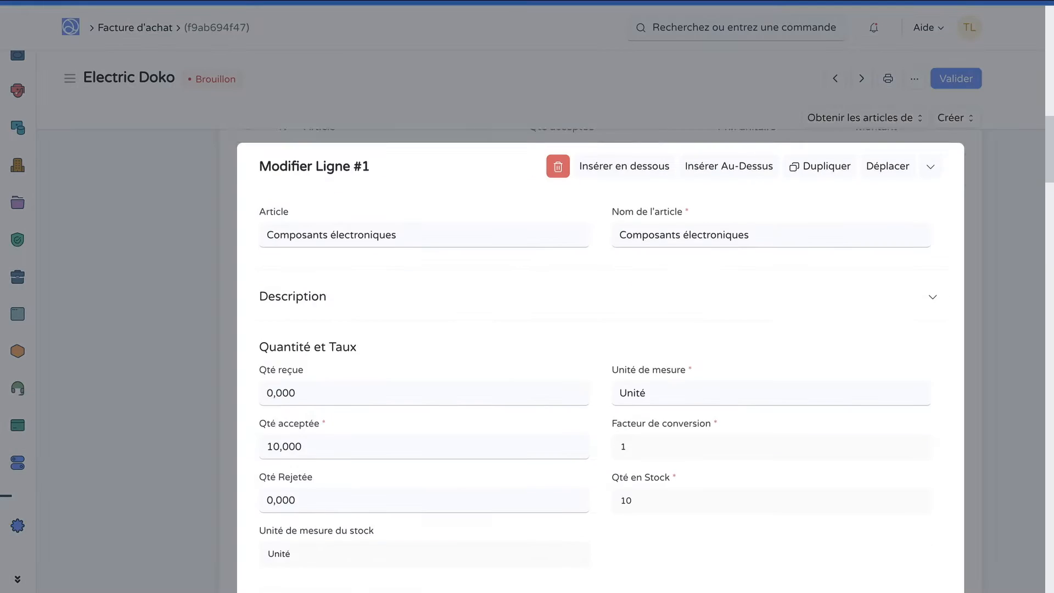
Check the project assigned in the accounting dimensions of both lines of the Electric Doko invoice
scroll(600, 329, "down", 10)
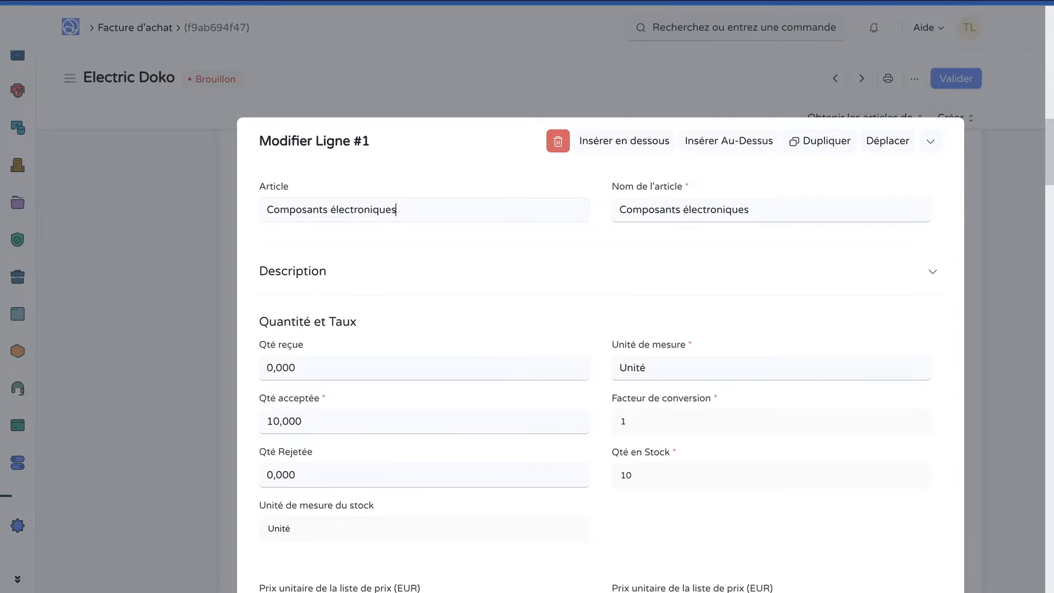
scroll(600, 330, "down", 12)
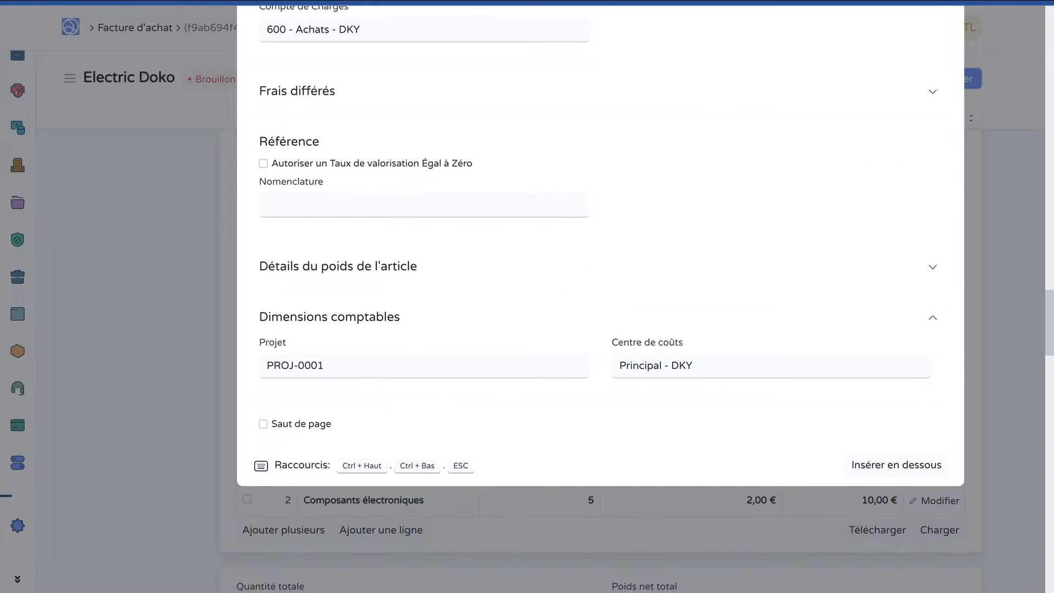
key("Escape")
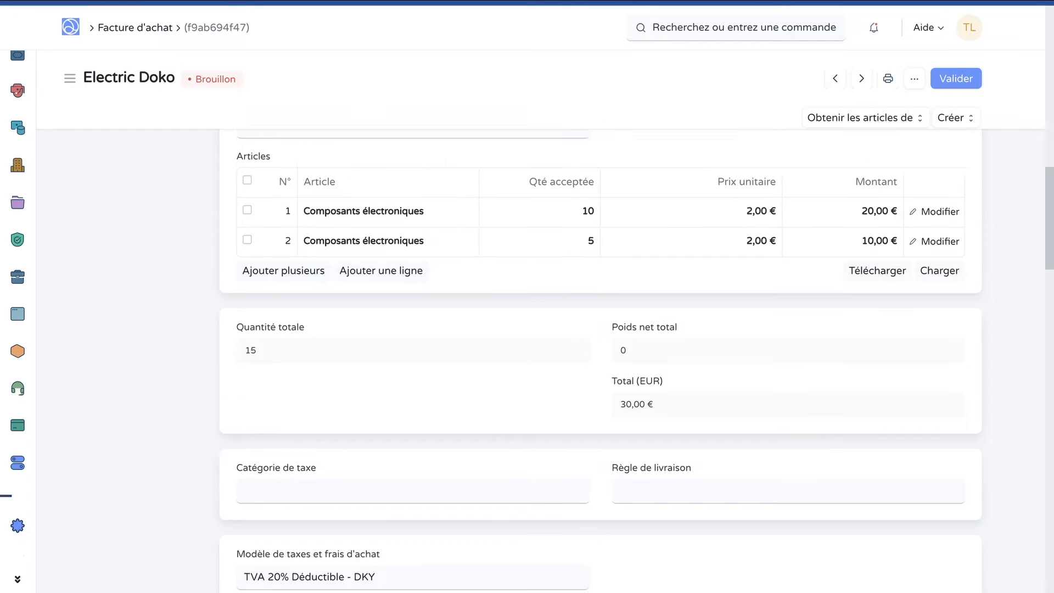
left_click(935, 257)
scroll(600, 330, "down", 20)
scroll(600, 329, "down", 1)
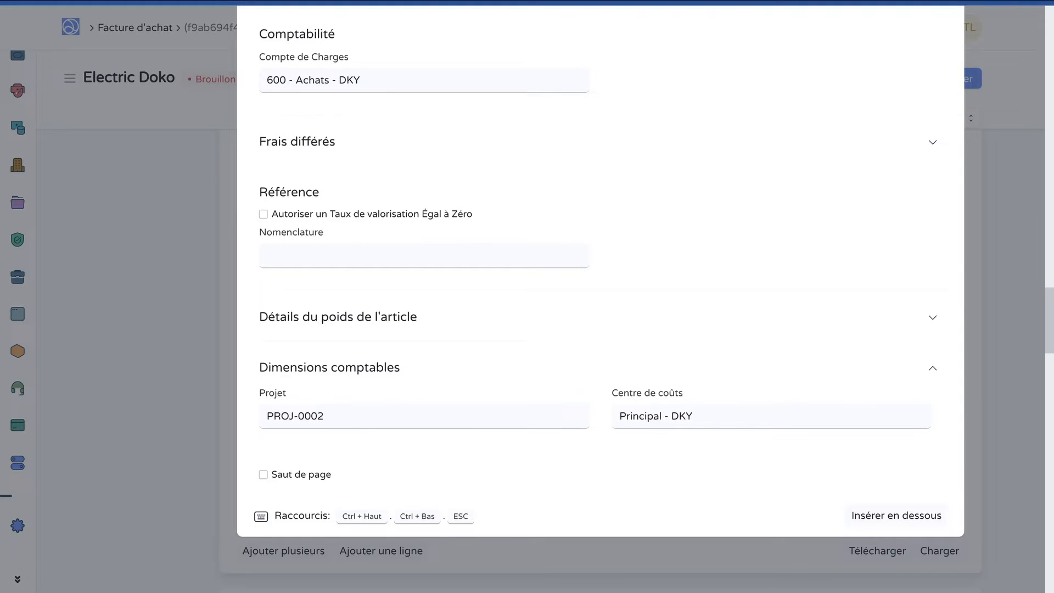
key("Escape")
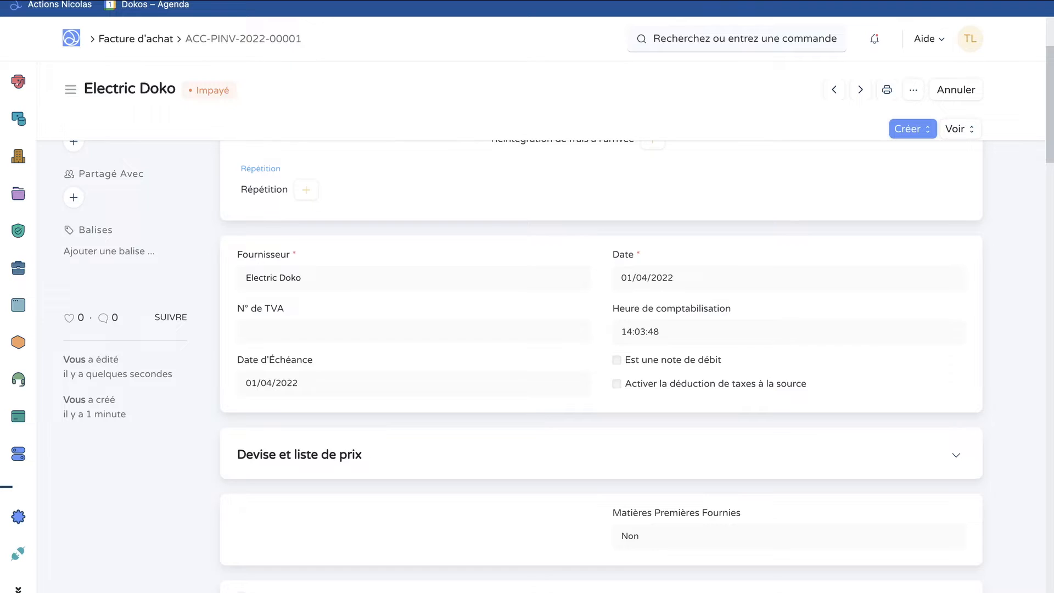
Return to the project list and open the project "Conception d'une DokoBoard Electrique" again
mouse_move(22, 268)
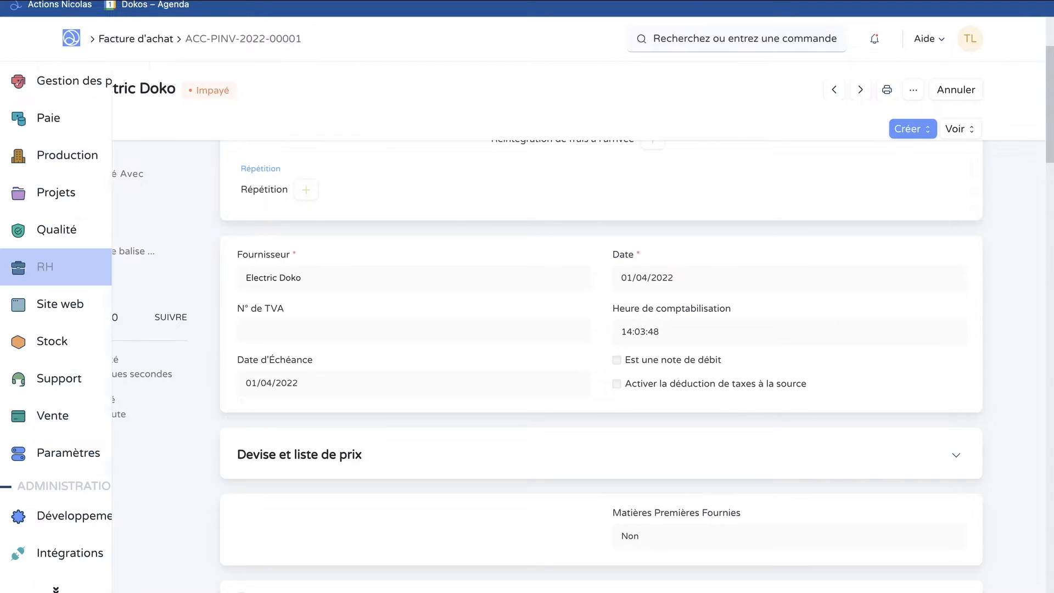
scroll(33, 231, "up", 3)
scroll(71, 228, "down", 2)
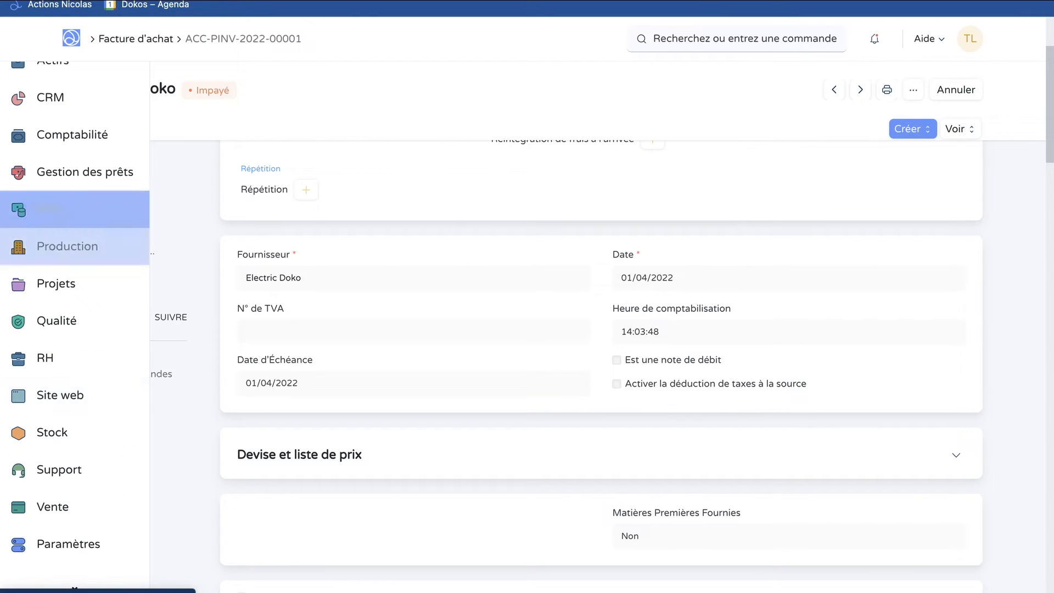
left_click(58, 283)
left_click(326, 334)
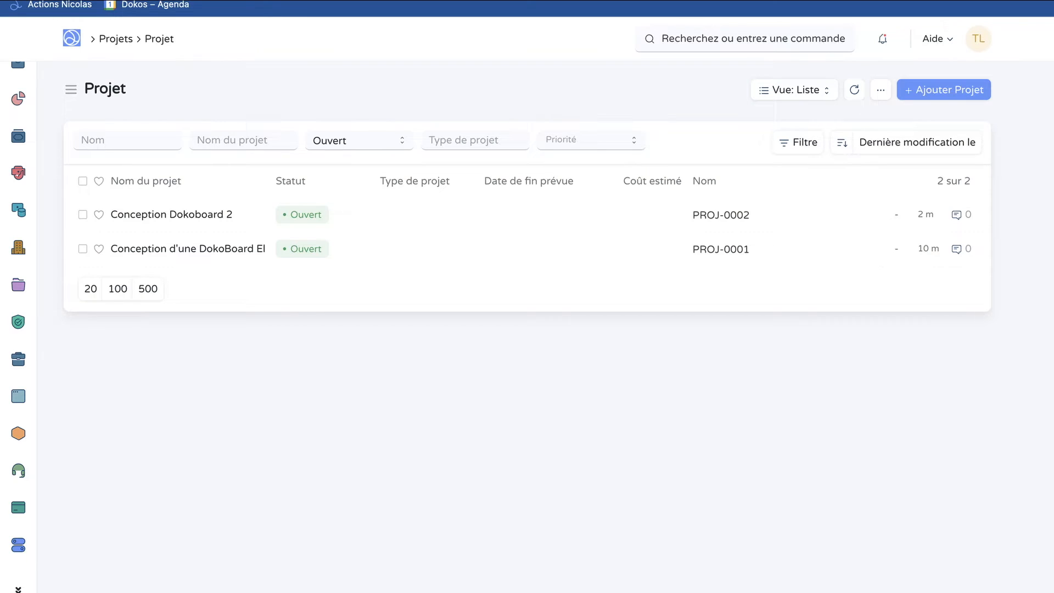
left_click(721, 249)
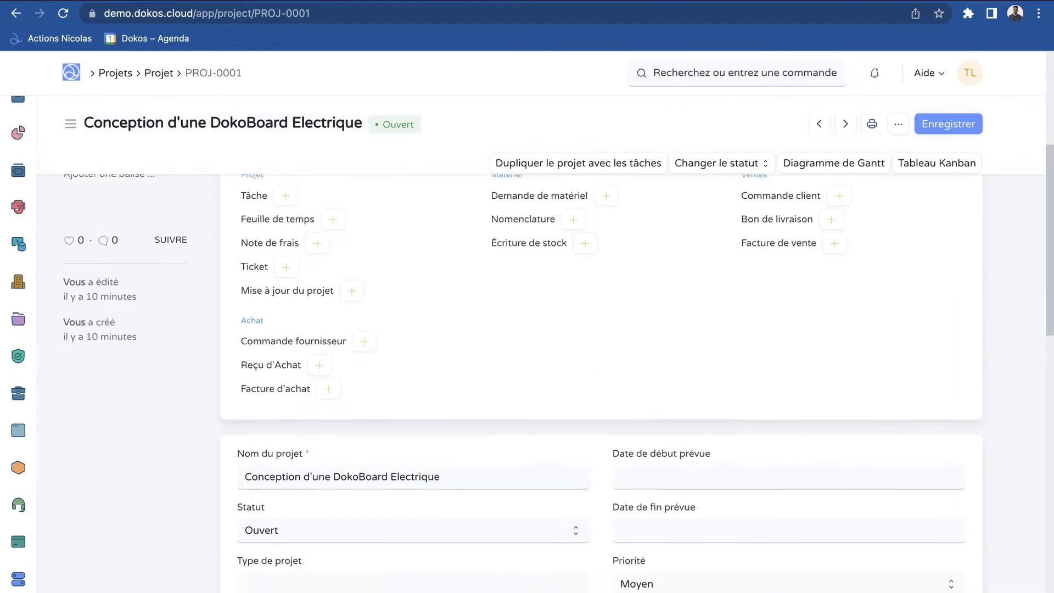
Expand the Coûts et facturation section of the project and check its total purchase cost from purchase invoices
scroll(602, 357, "down", 8)
scroll(602, 384, "down", 6)
scroll(602, 385, "up", 2)
left_click(602, 301)
scroll(602, 357, "down", 1)
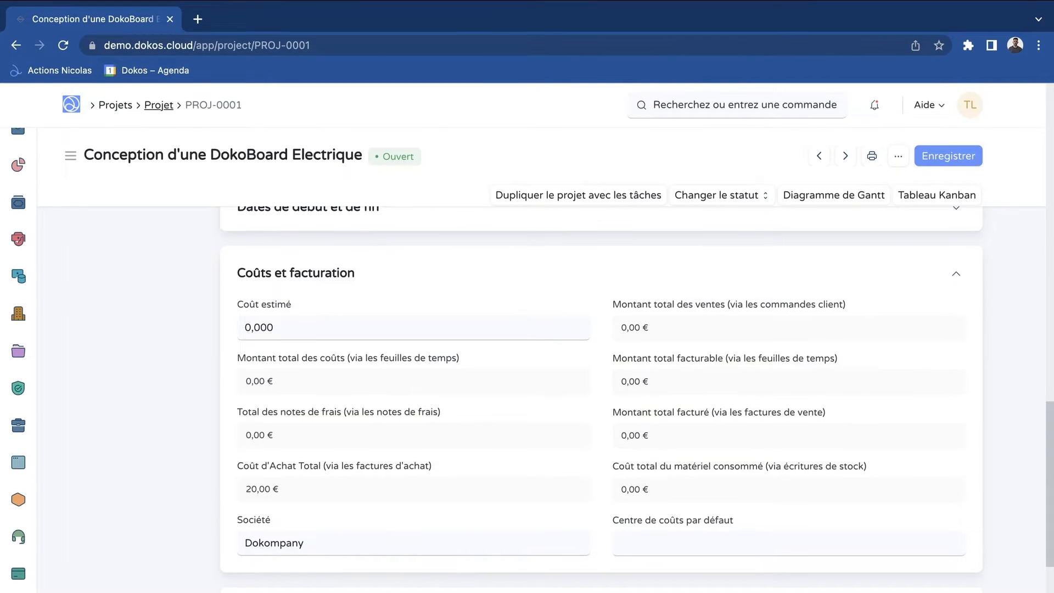
Open the project "Conception Dokoboard 2" from the project list and check the purchase cost in its Coûts et facturation section
left_click(158, 96)
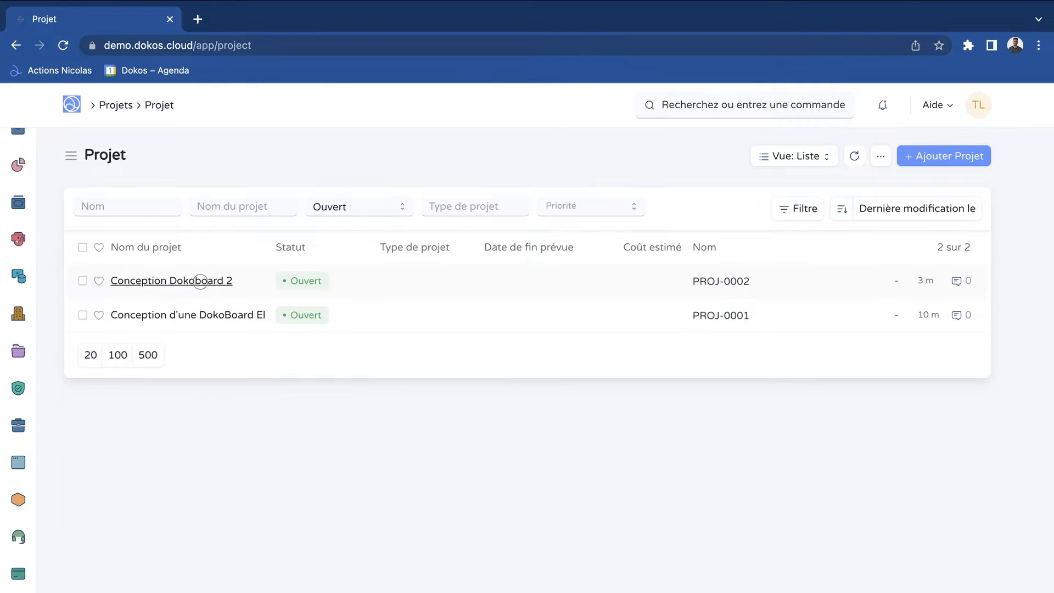
left_click(201, 282)
scroll(601, 384, "down", 10)
scroll(602, 384, "down", 7)
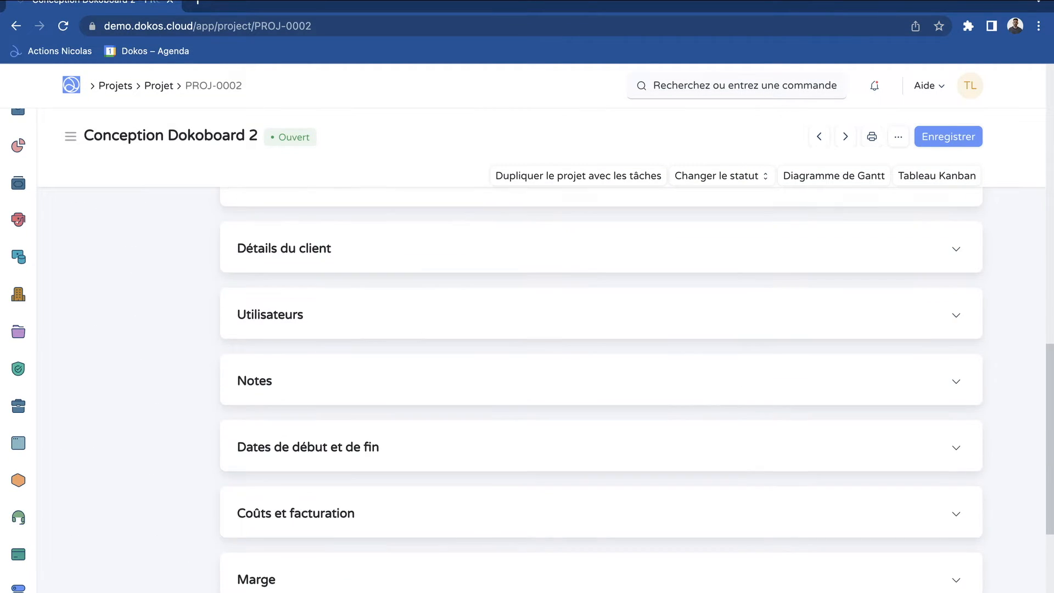
left_click(296, 328)
scroll(601, 385, "down", 2)
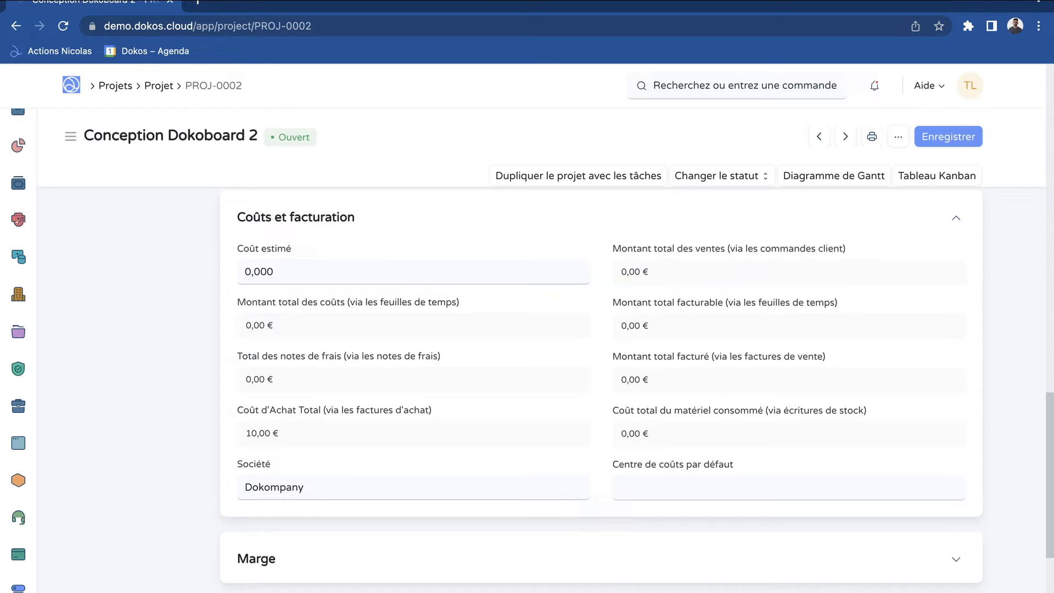
scroll(638, 390, "down", 1)
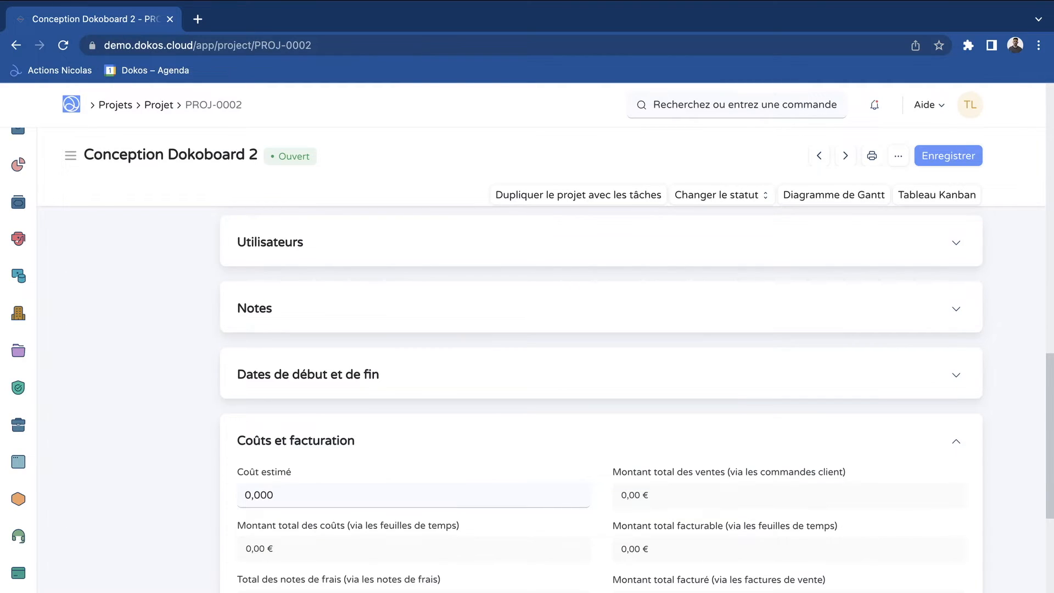
scroll(602, 401, "up", 5)
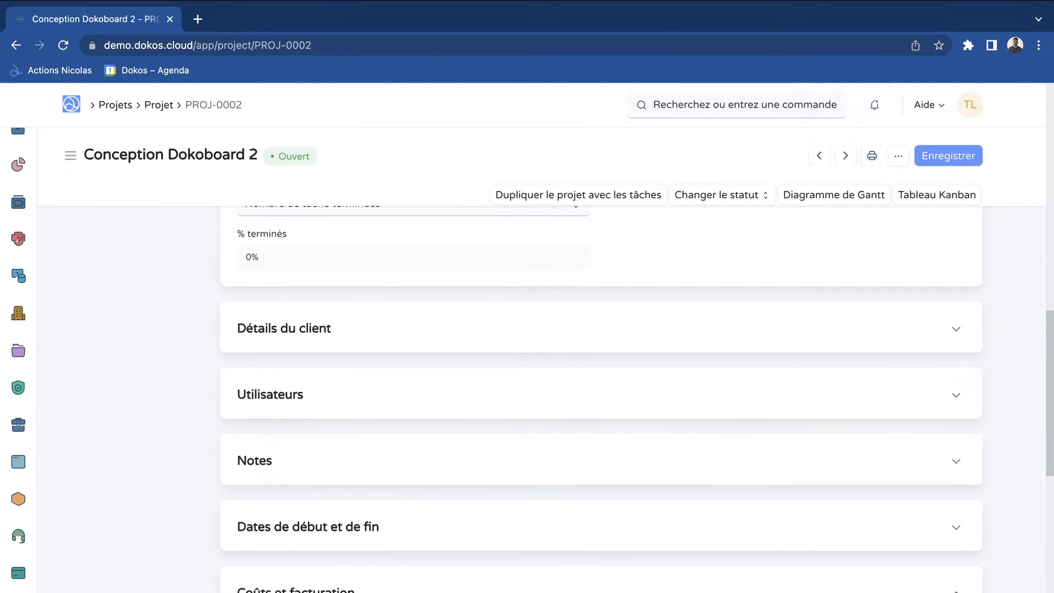
Find and open the Compte de résultat report and set its start year to 2022
left_click(736, 104)
type("compte de ré")
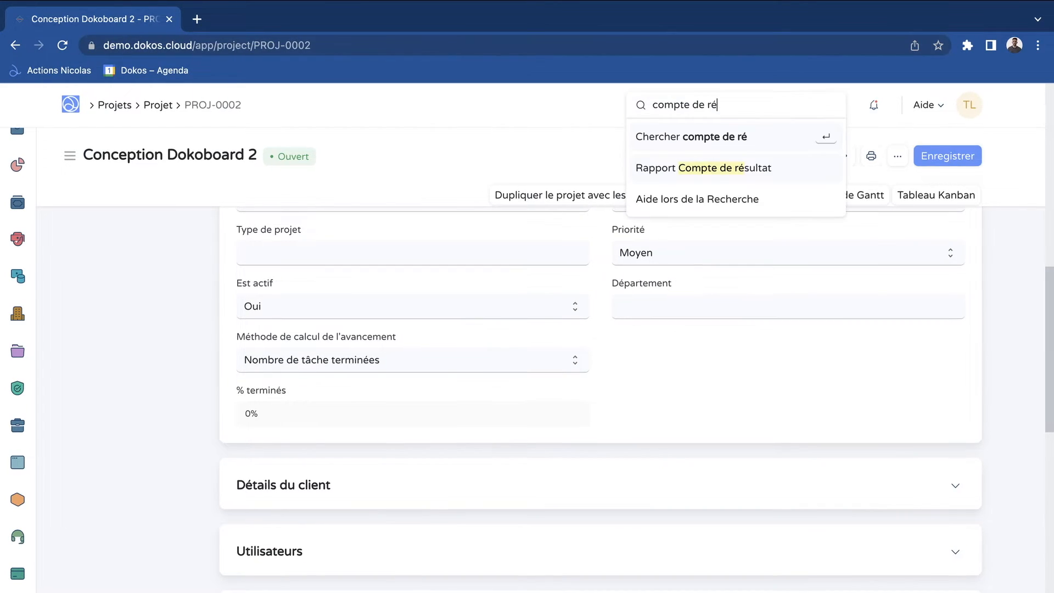
key("Down")
key("Return")
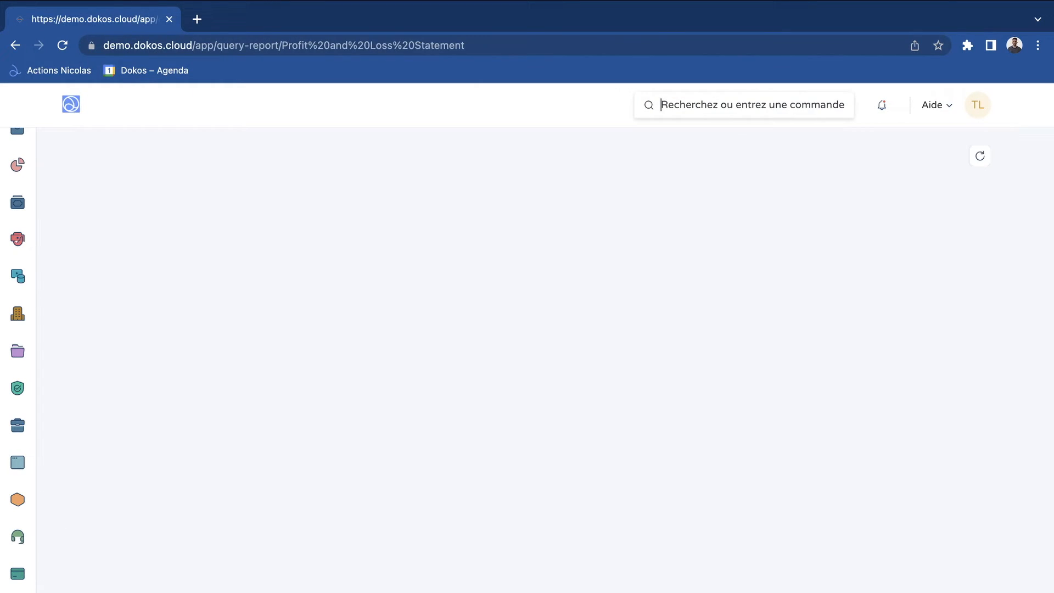
double_click(577, 209)
type("2022")
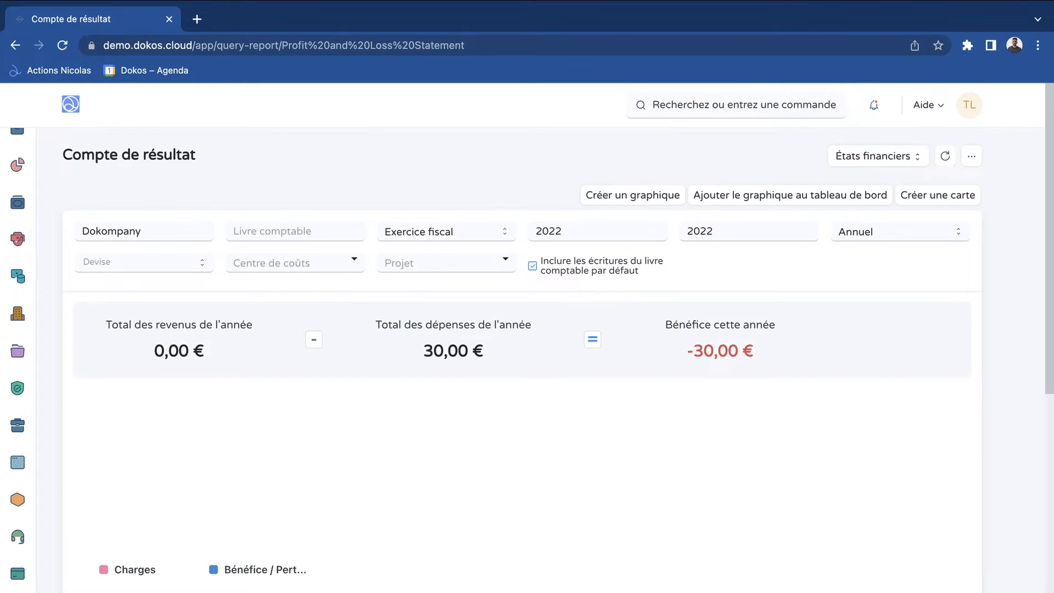
Examine the project and cost centre filter choices and the unfiltered figures of the Compte de résultat report
left_click(446, 262)
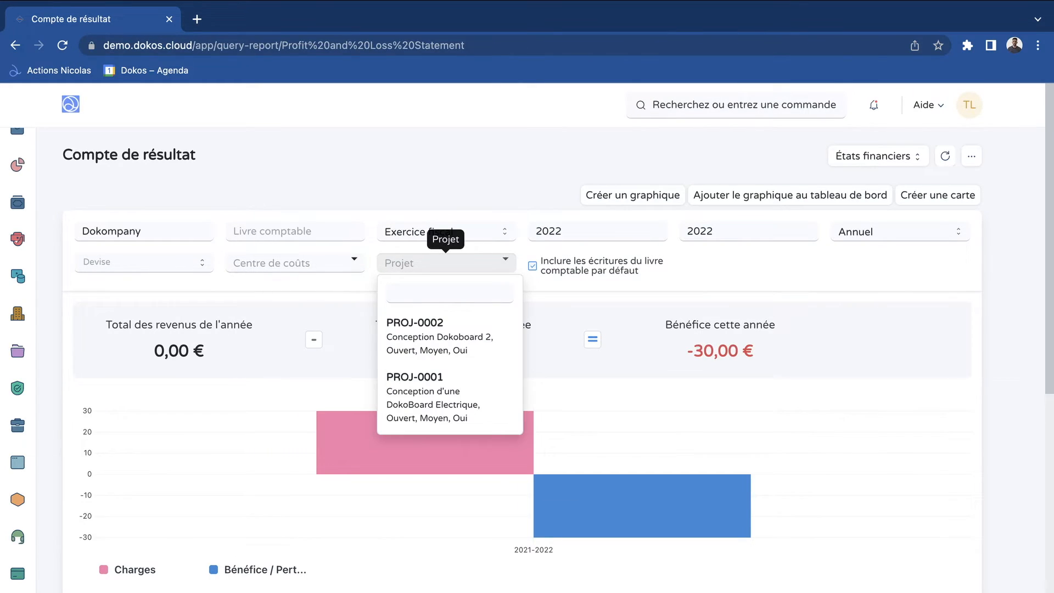
left_click(423, 169)
scroll(527, 336, "down", 1)
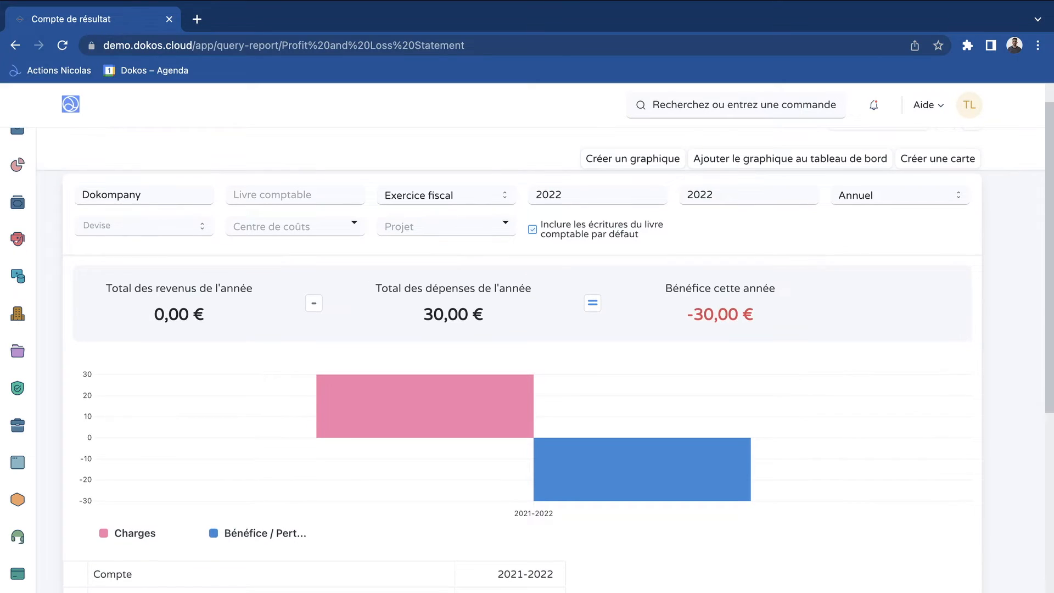
scroll(331, 179, "up", 1)
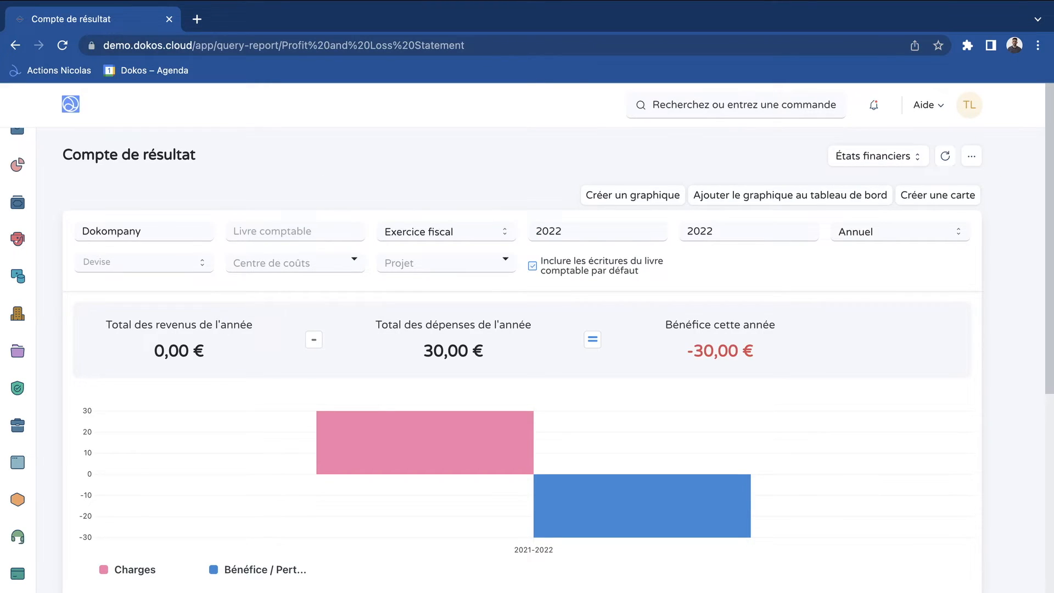
left_click(295, 263)
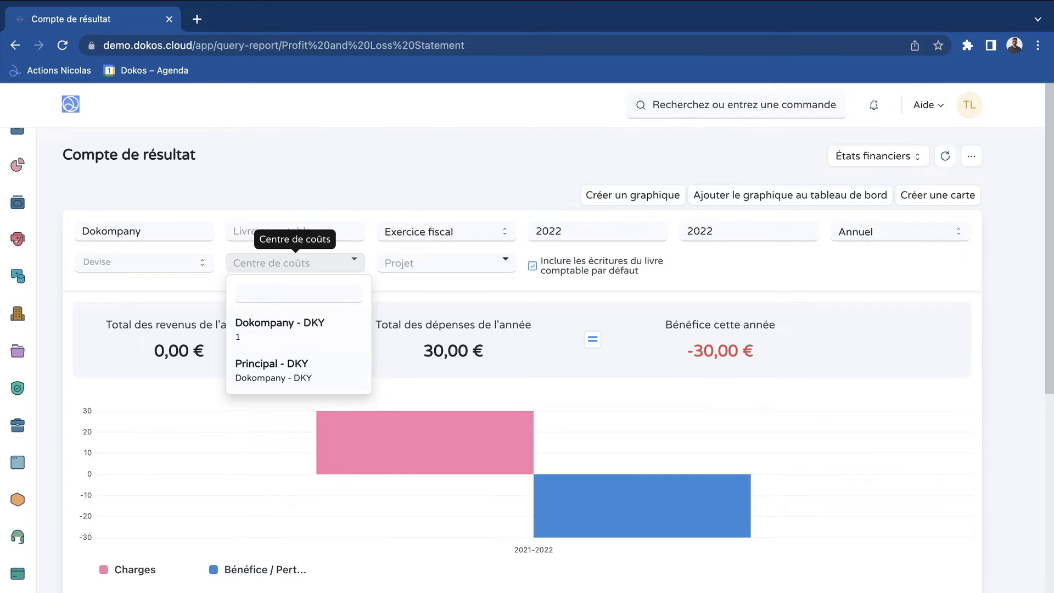
key("Escape")
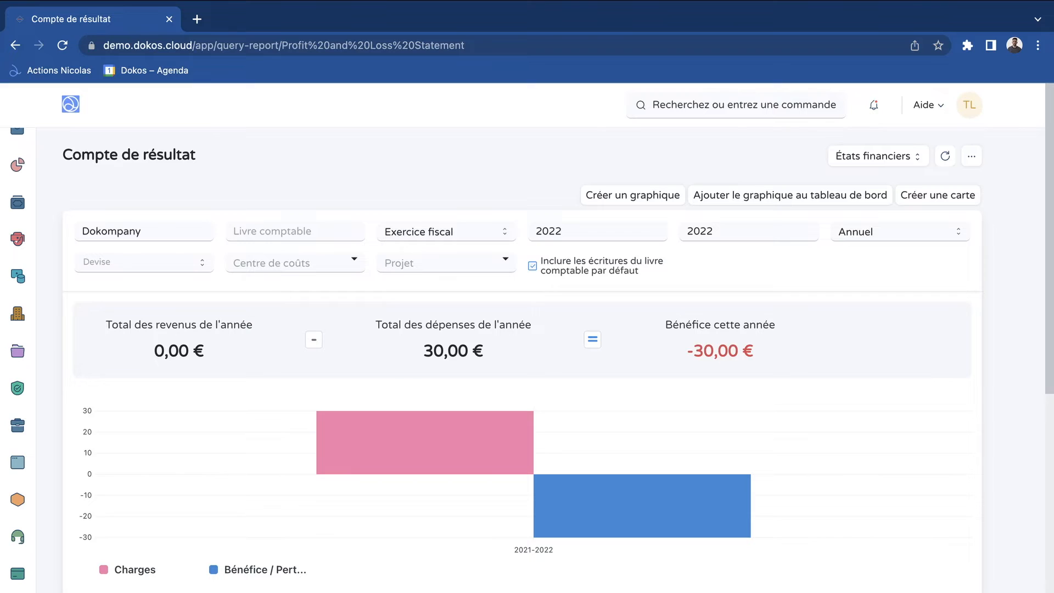
key("Tab")
key("Escape")
scroll(534, 417, "down", 1)
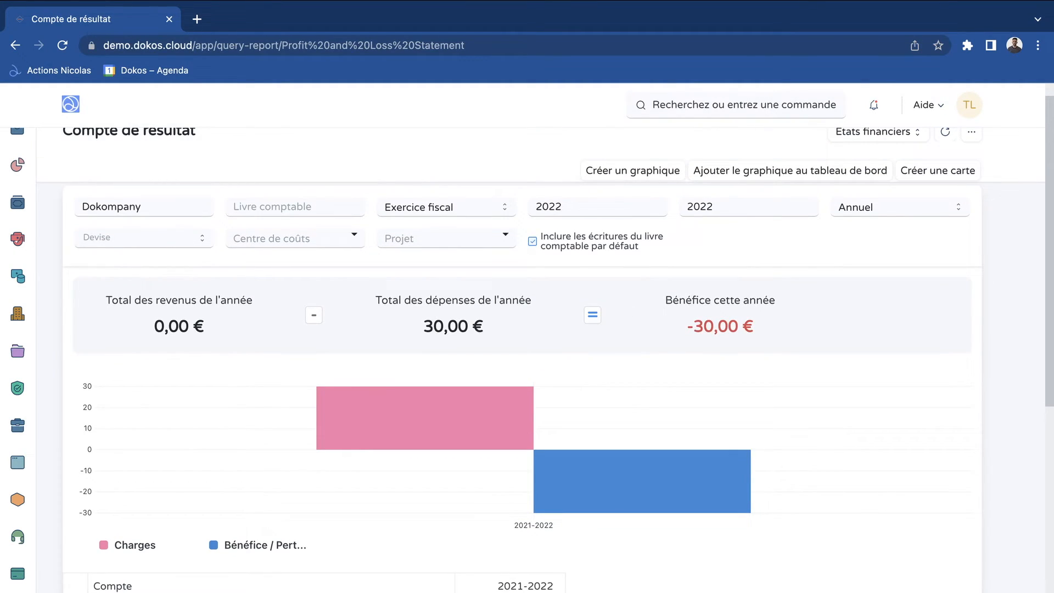
scroll(534, 418, "up", 1)
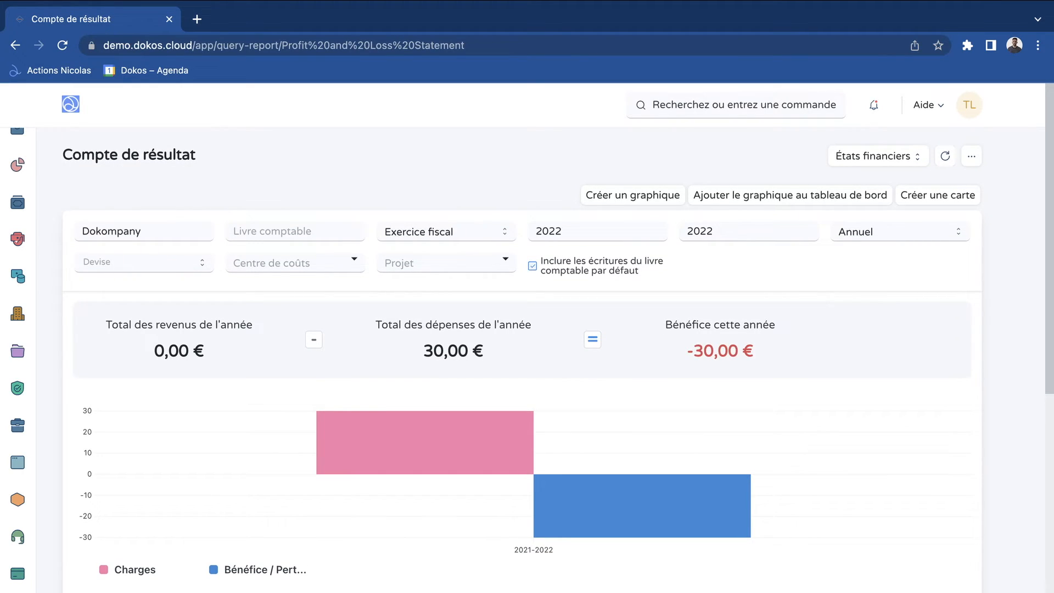
Filter the Compte de résultat report by project PROJ-0001 and review its chart and account table
left_click(446, 263)
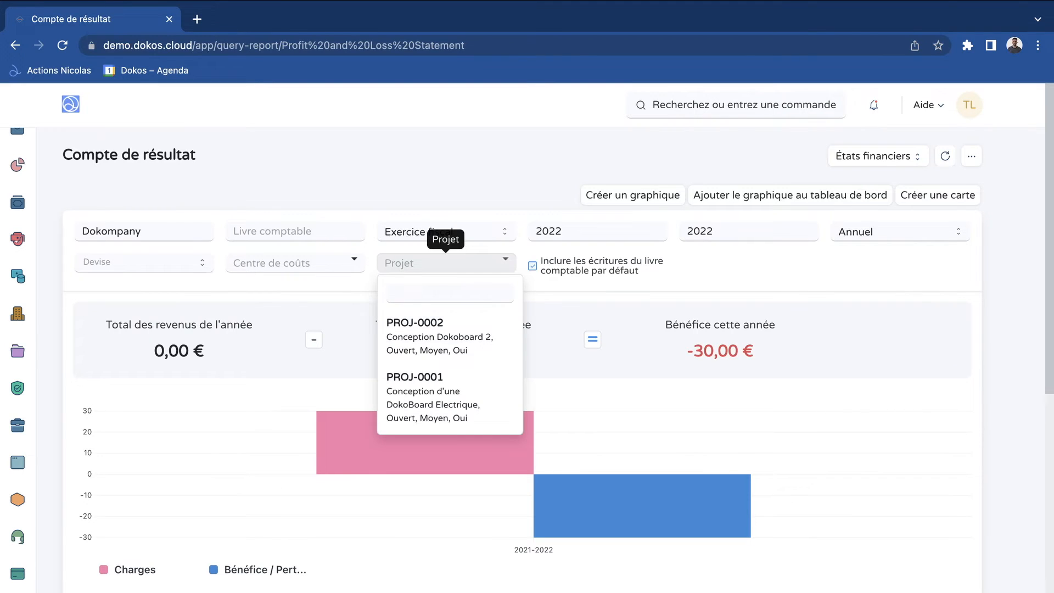
left_click(434, 397)
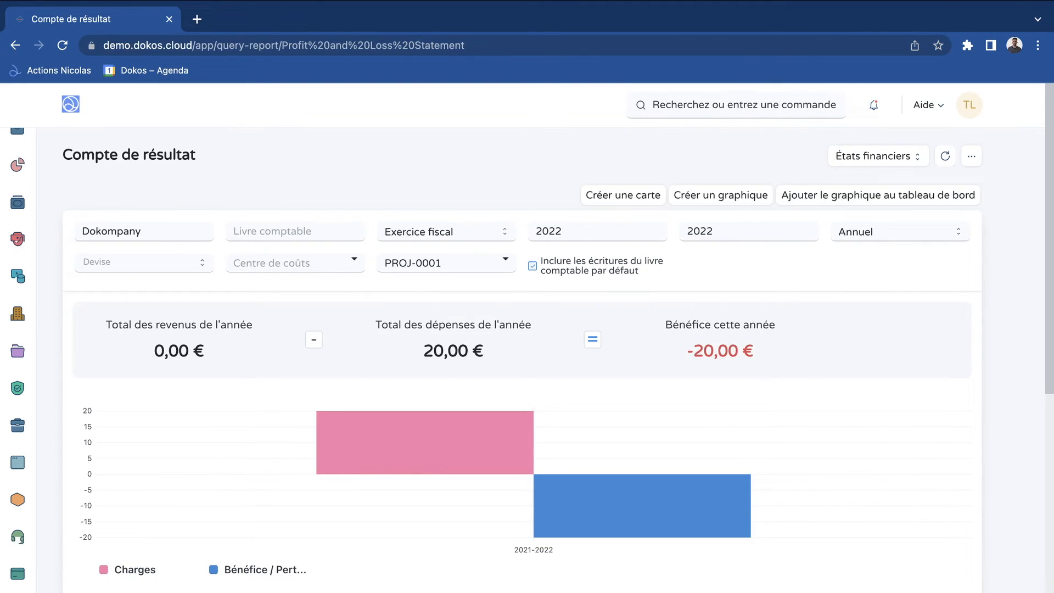
scroll(527, 340, "down", 2)
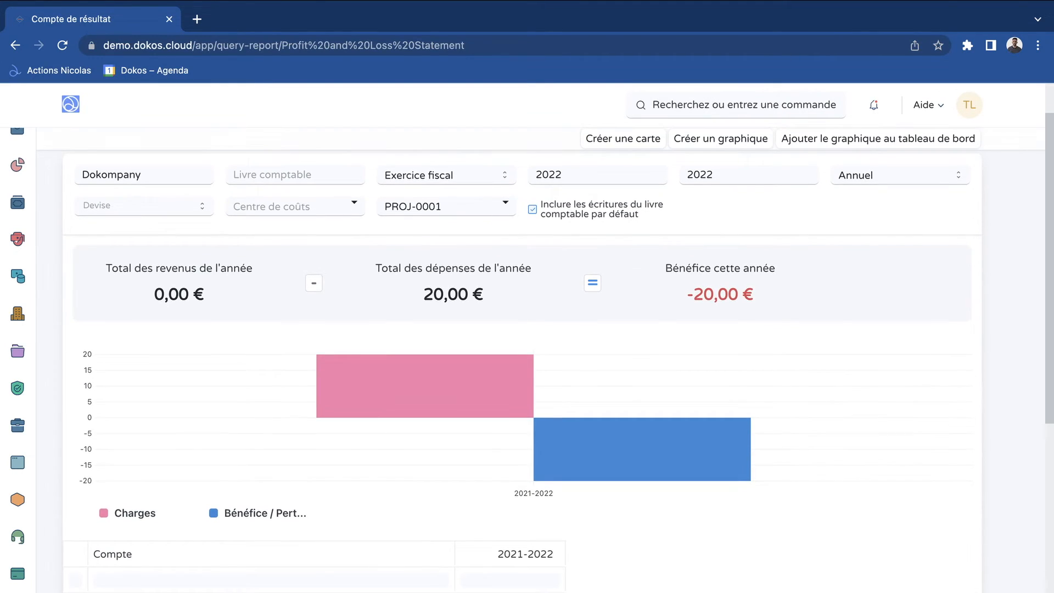
scroll(527, 351, "down", 5)
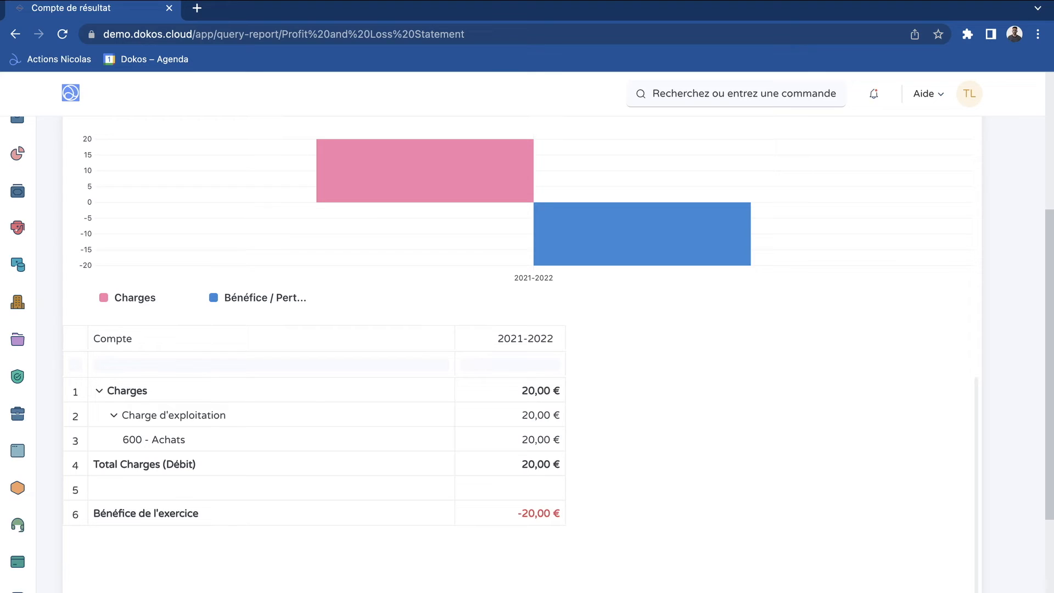
scroll(528, 351, "up", 5)
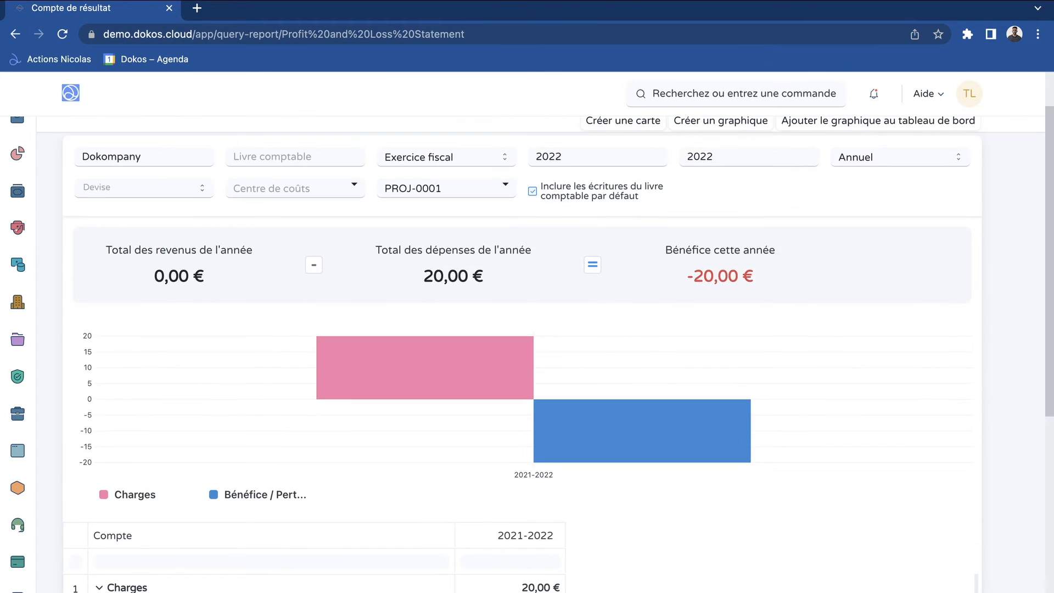
Switch the report's project filter to PROJ-0002 and review the charges in the account table
left_click(439, 189)
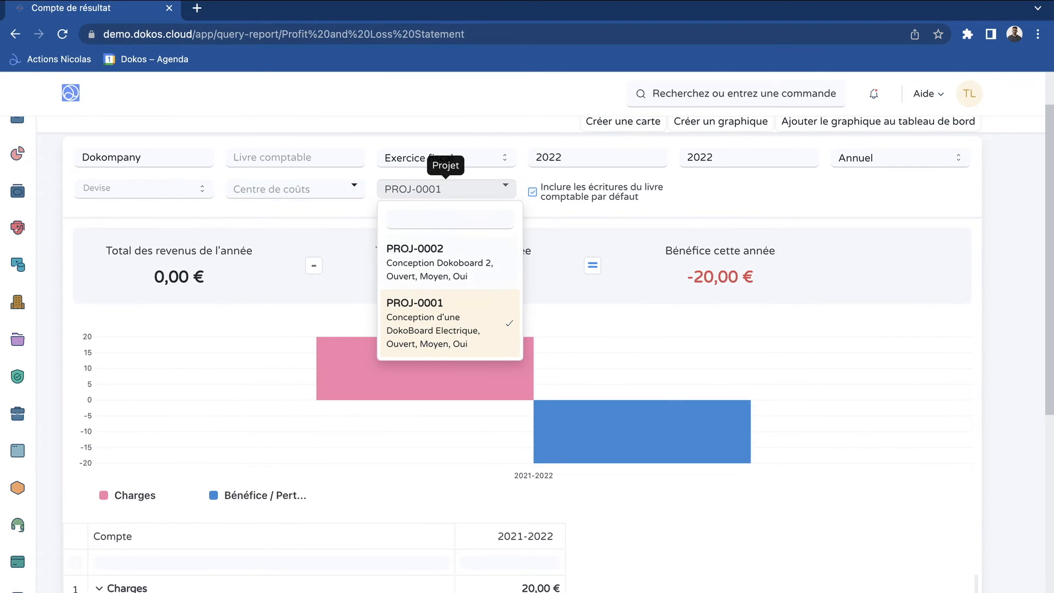
left_click(447, 262)
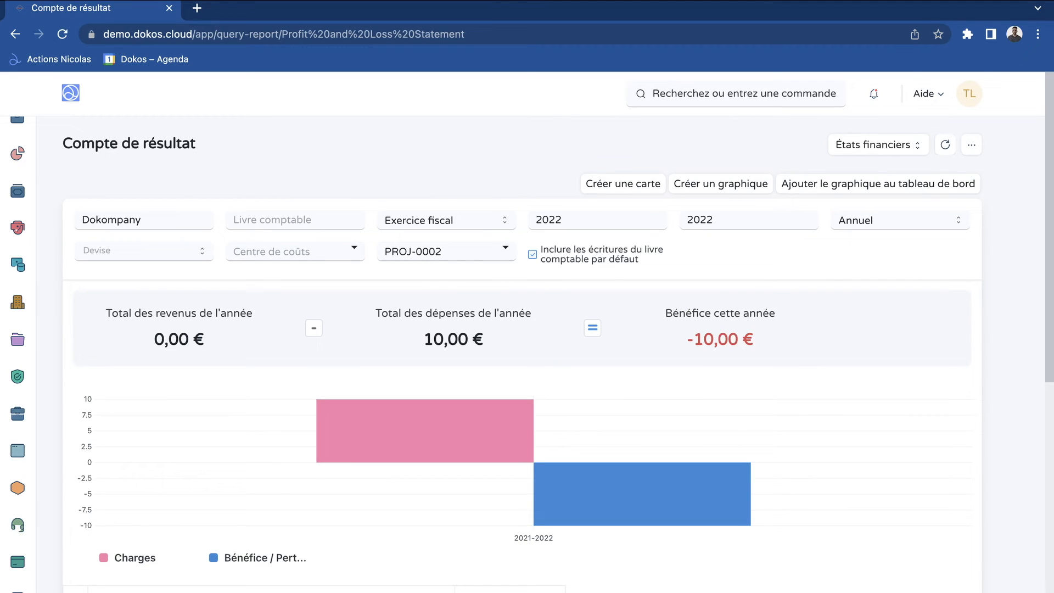
scroll(527, 352, "down", 10)
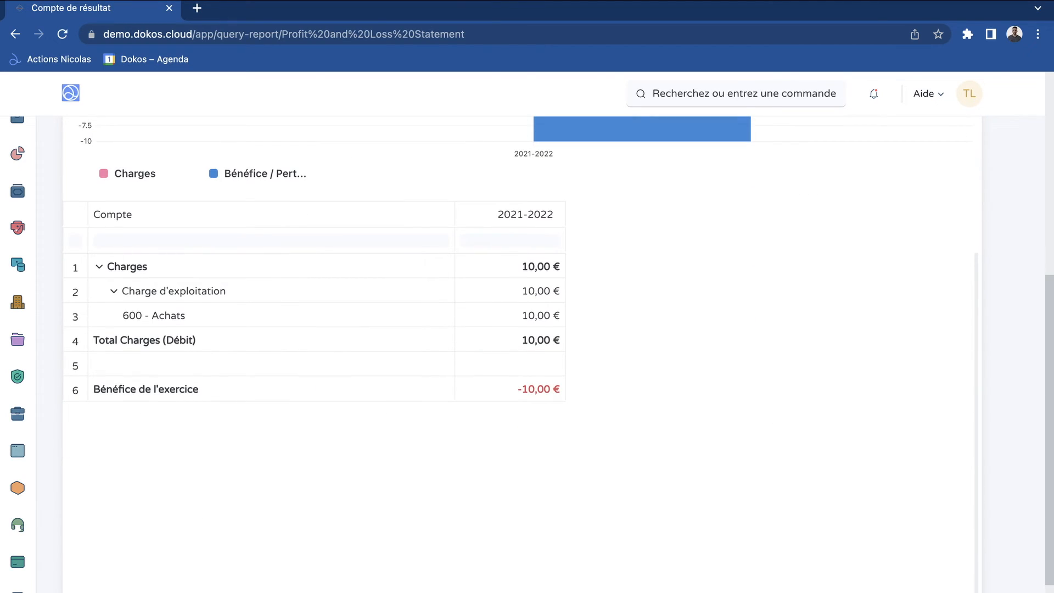
scroll(558, 351, "up", 1)
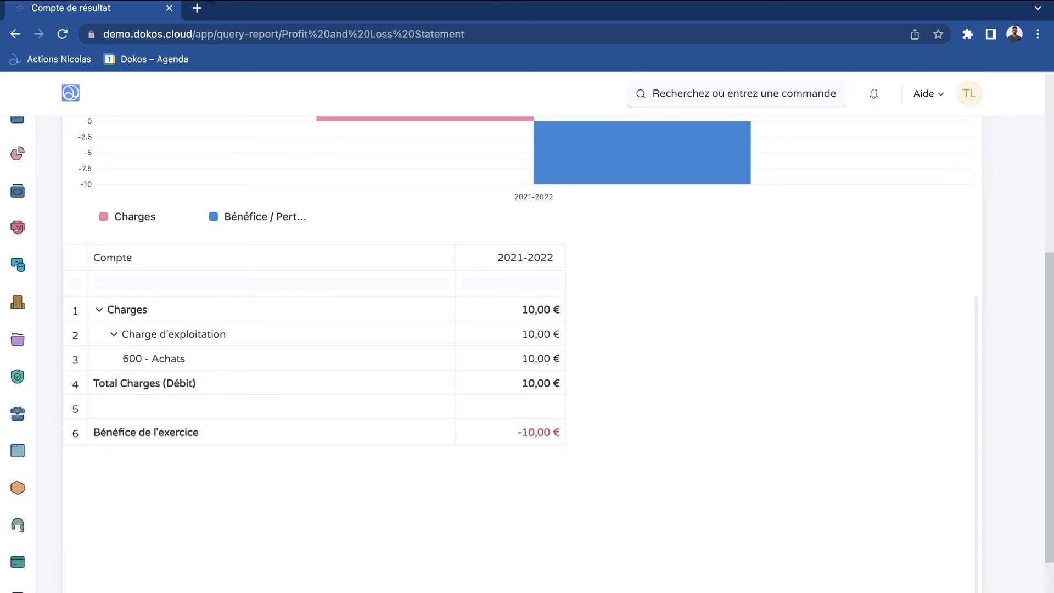
Remove the project filter from the report and review the charges for all projects combined
scroll(527, 351, "up", 2)
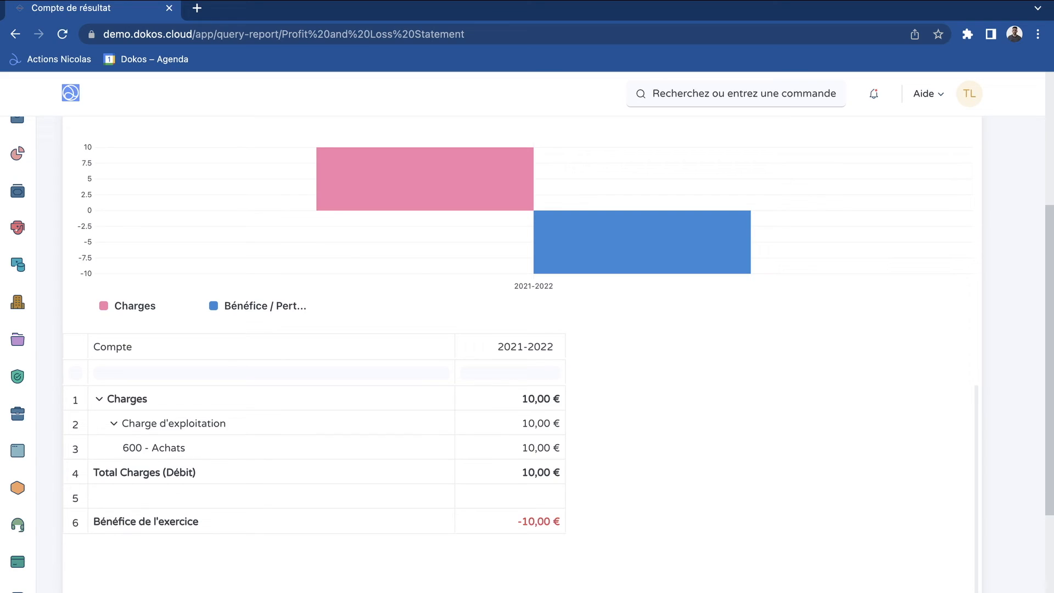
scroll(527, 352, "up", 3)
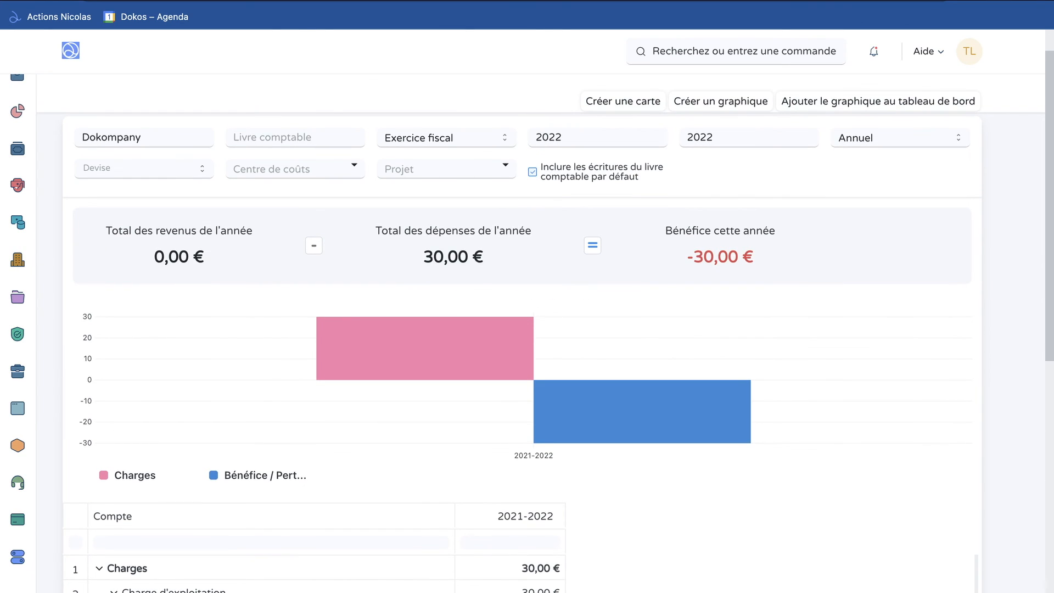
scroll(534, 329, "down", 3)
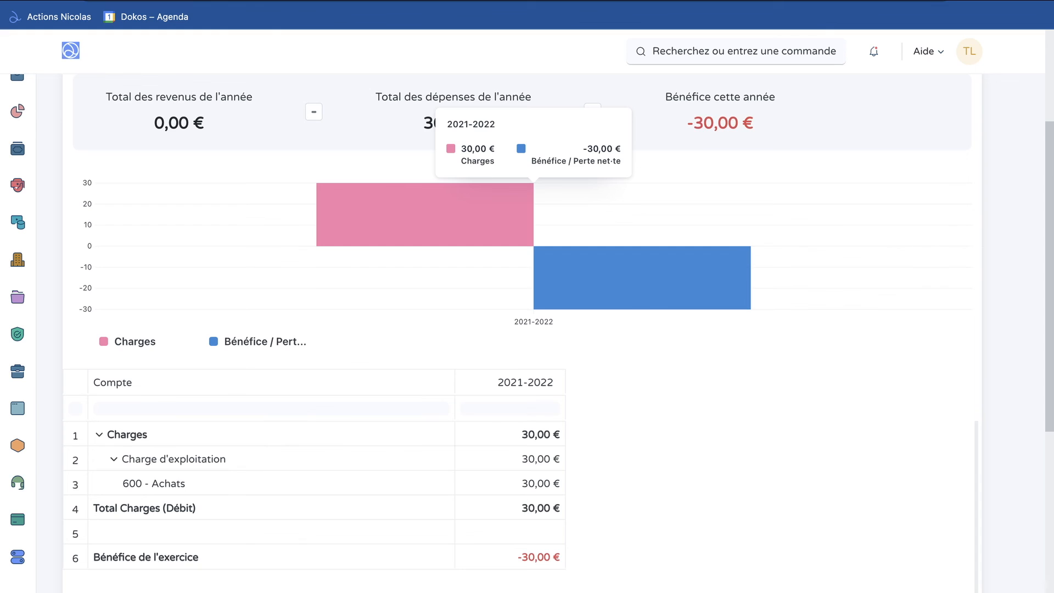